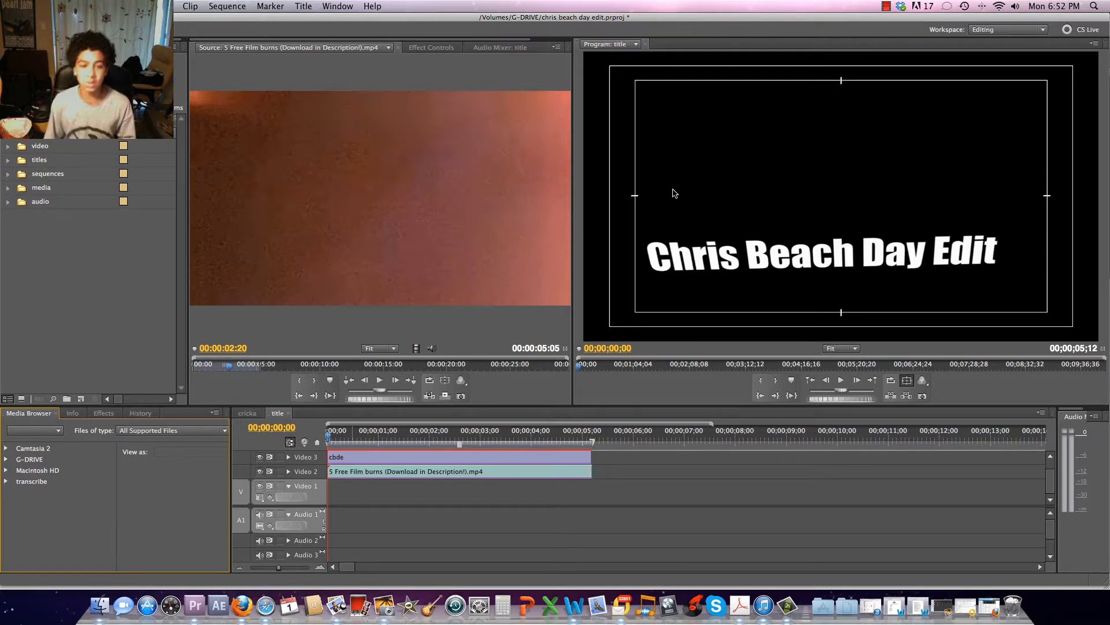
Preview the film-burn text in the title sequence, and play the opening of the cricka sequence through its title
{"action": "key", "text": "Right"}
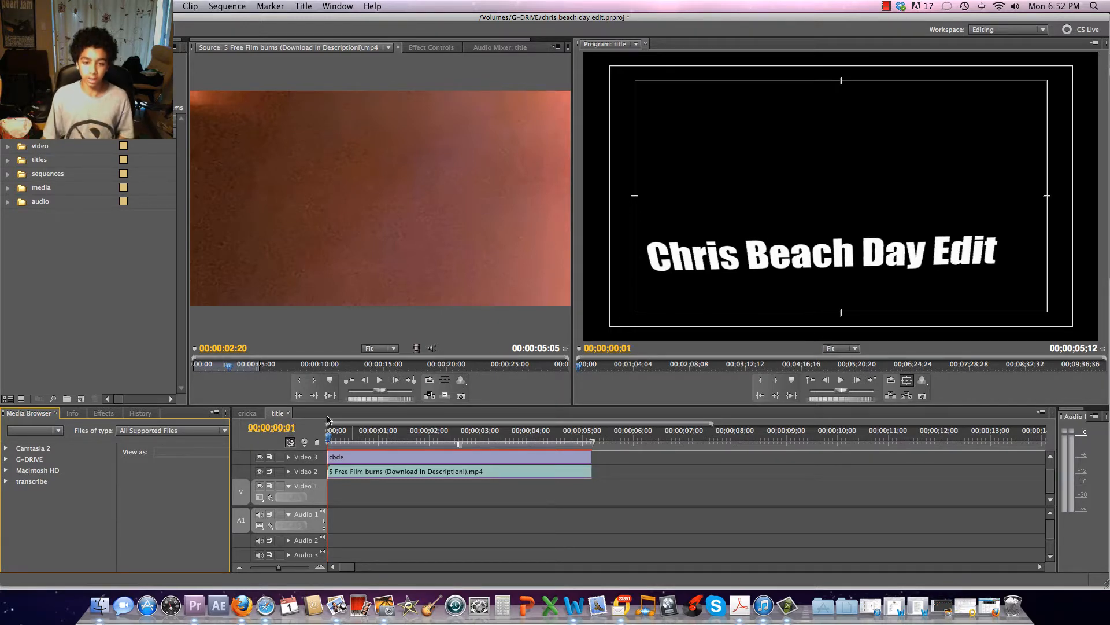
{"action": "left_click_drag", "start_coordinate": [335, 438], "coordinate": [432, 442]}
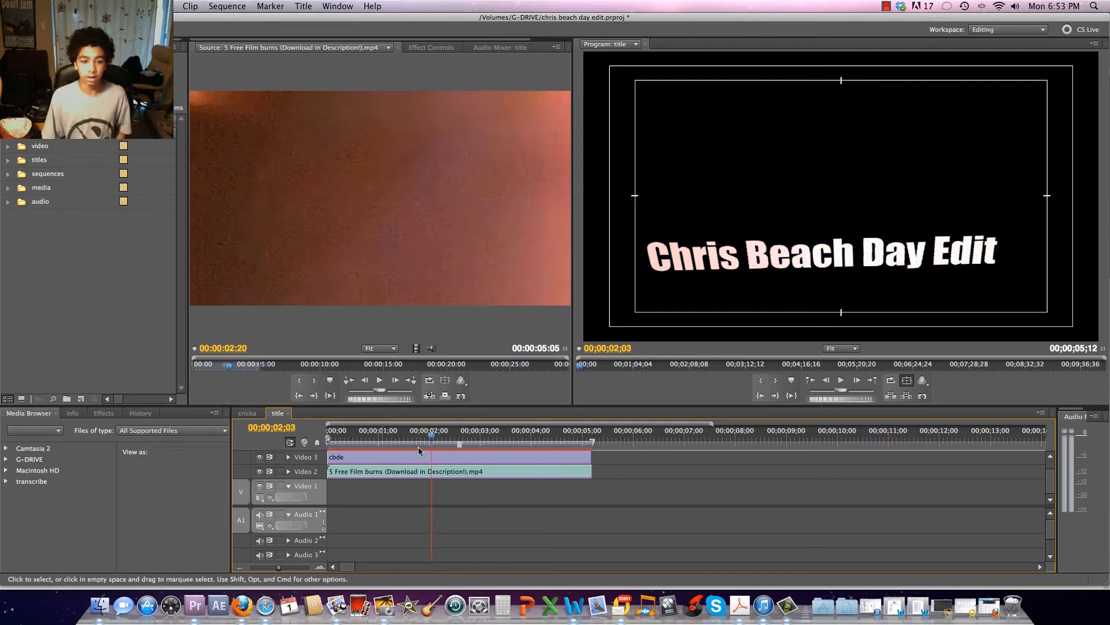
{"action": "left_click", "coordinate": [247, 413]}
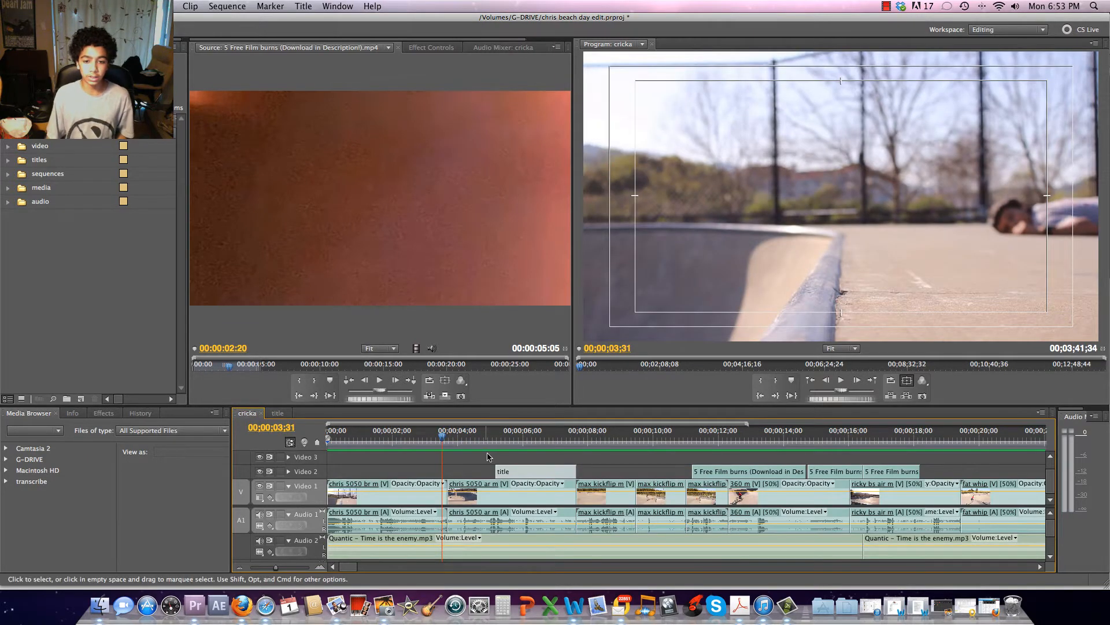
{"action": "left_click_drag", "start_coordinate": [442, 436], "coordinate": [452, 437]}
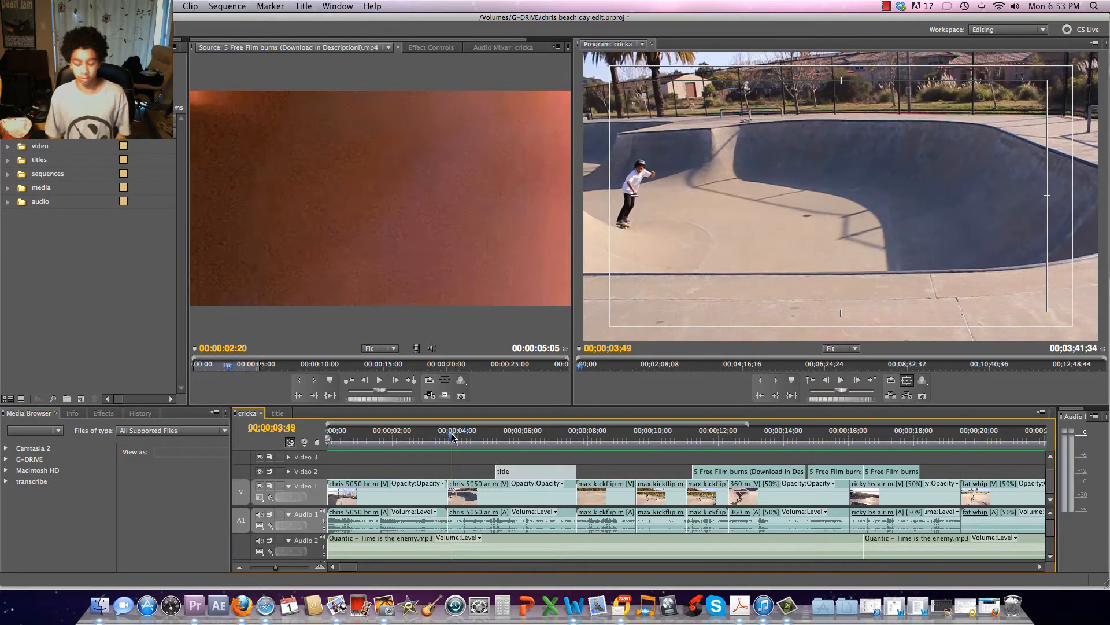
{"action": "key", "text": "space"}
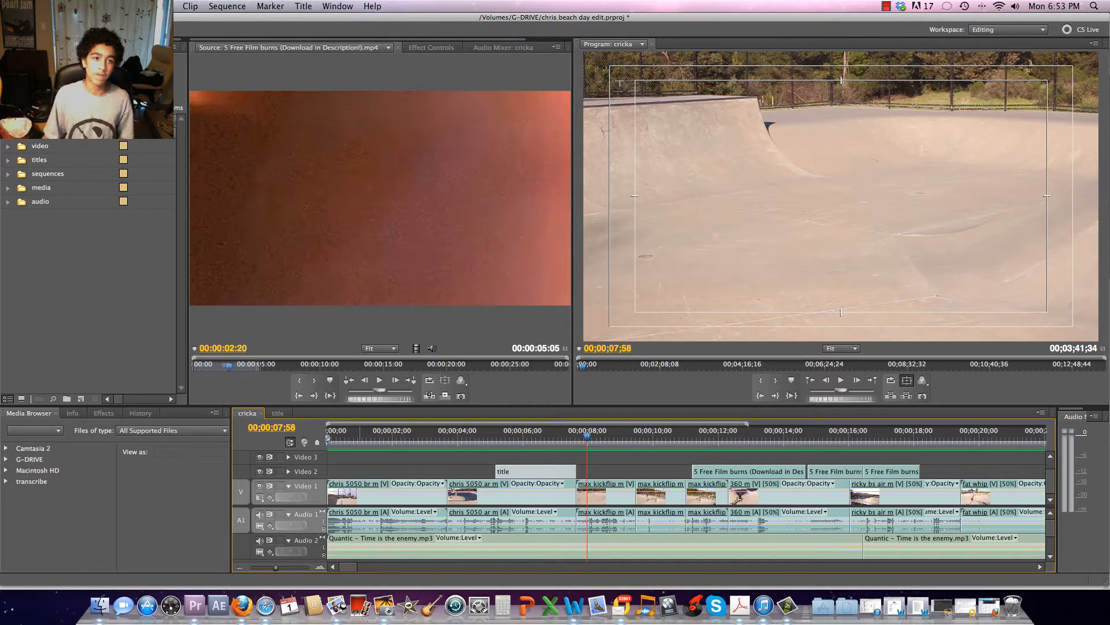
{"action": "left_click", "coordinate": [102, 6]}
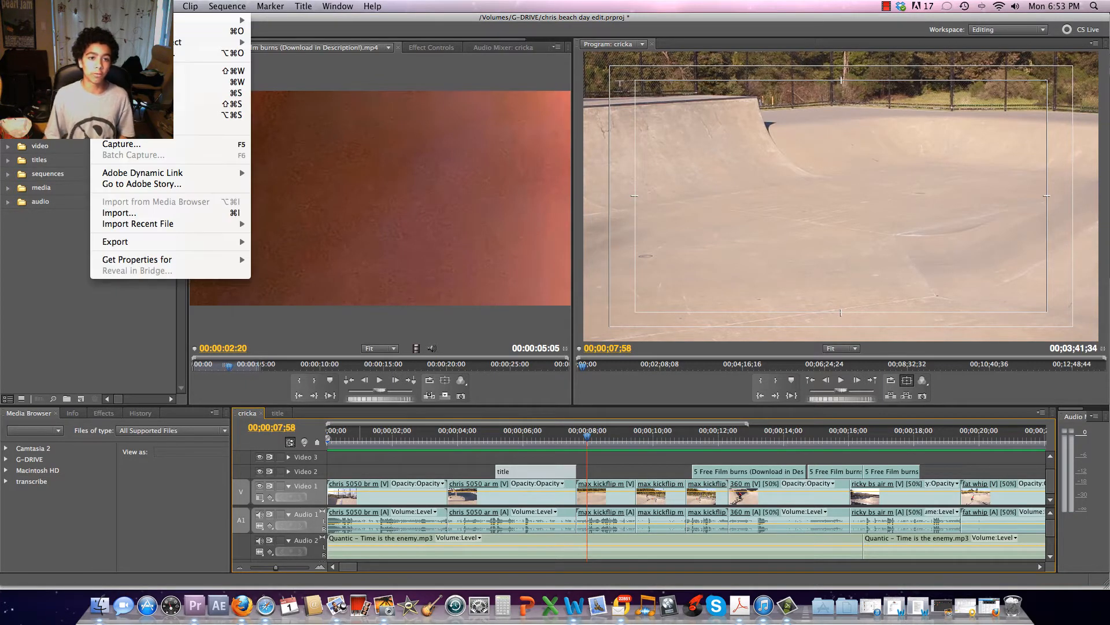
{"action": "mouse_move", "coordinate": [198, 20]}
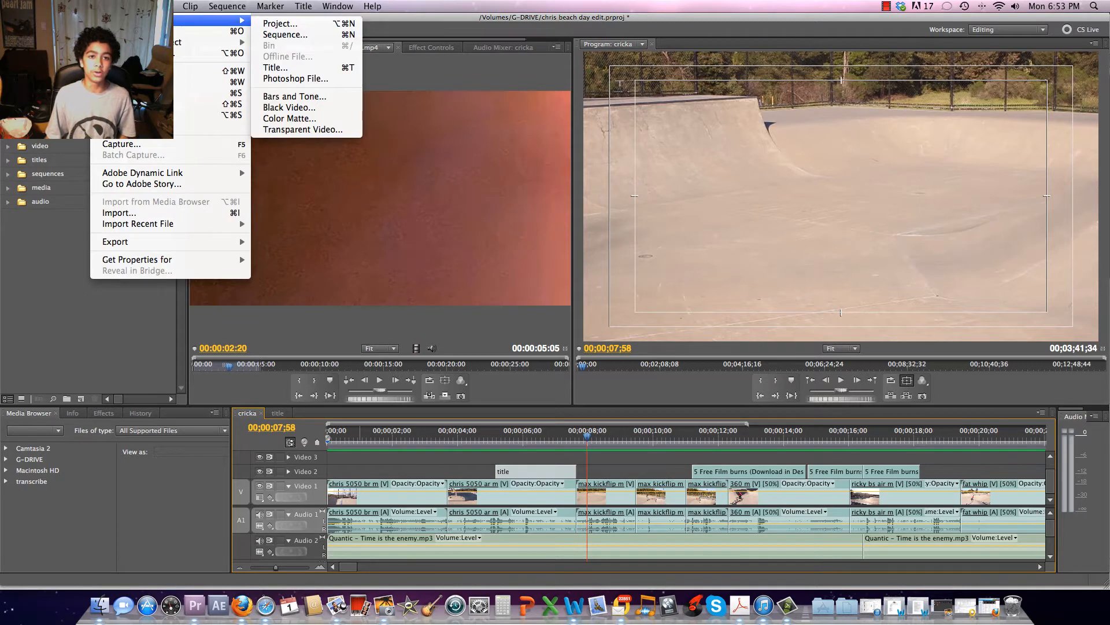
{"action": "left_click", "coordinate": [313, 35]}
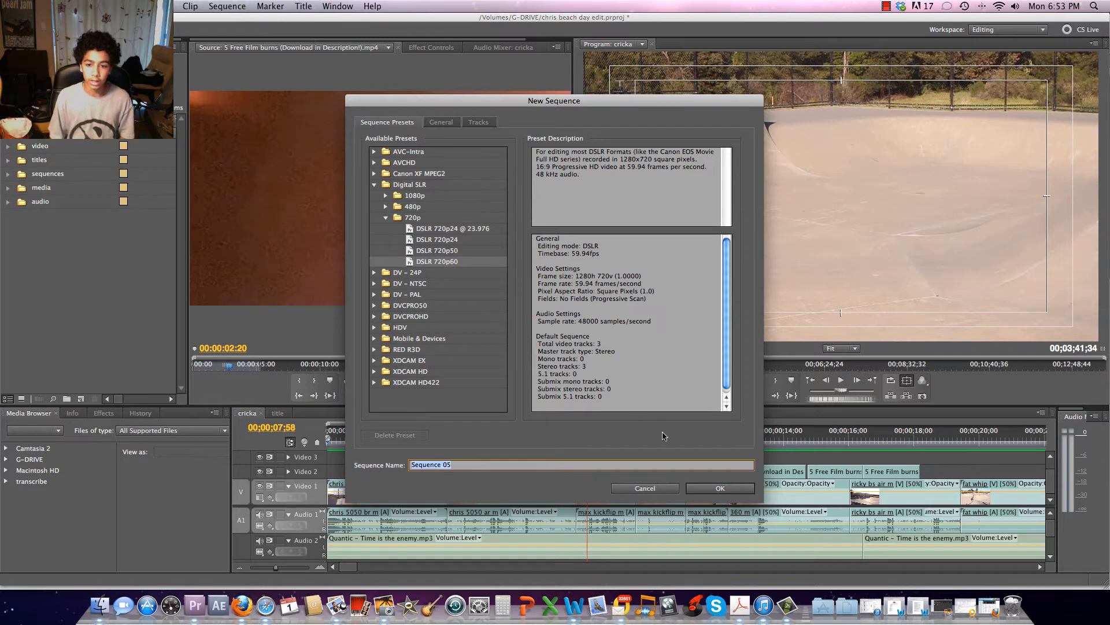
{"action": "left_click", "coordinate": [666, 488]}
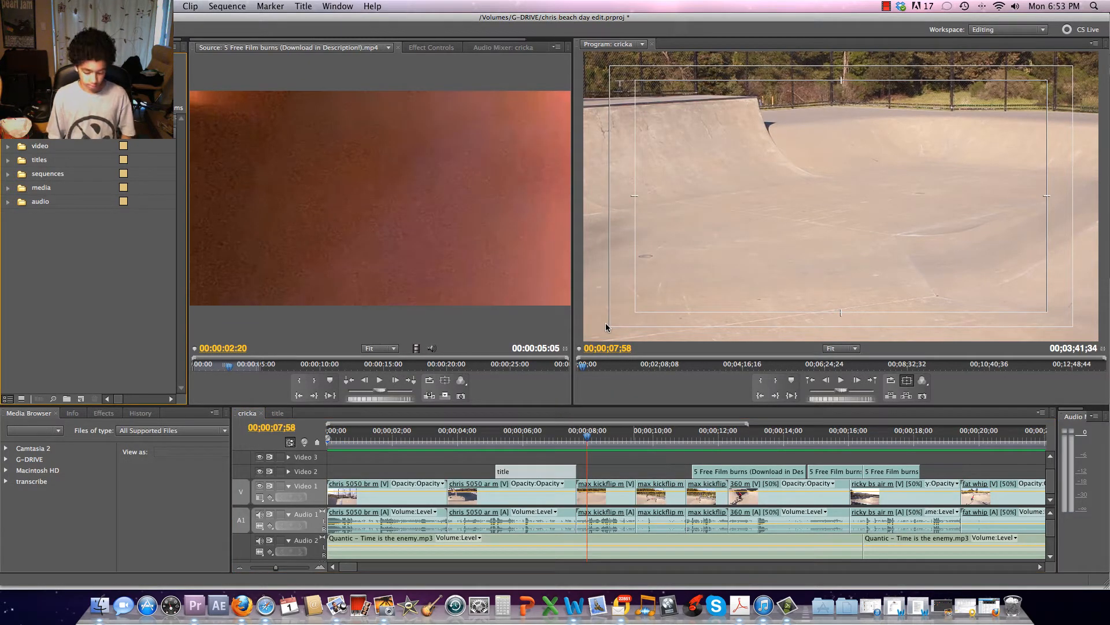
Create a sequence named "tutorial" with the DSLR 720p60 preset and file it in the sequences bin
{"action": "key", "text": "super+n"}
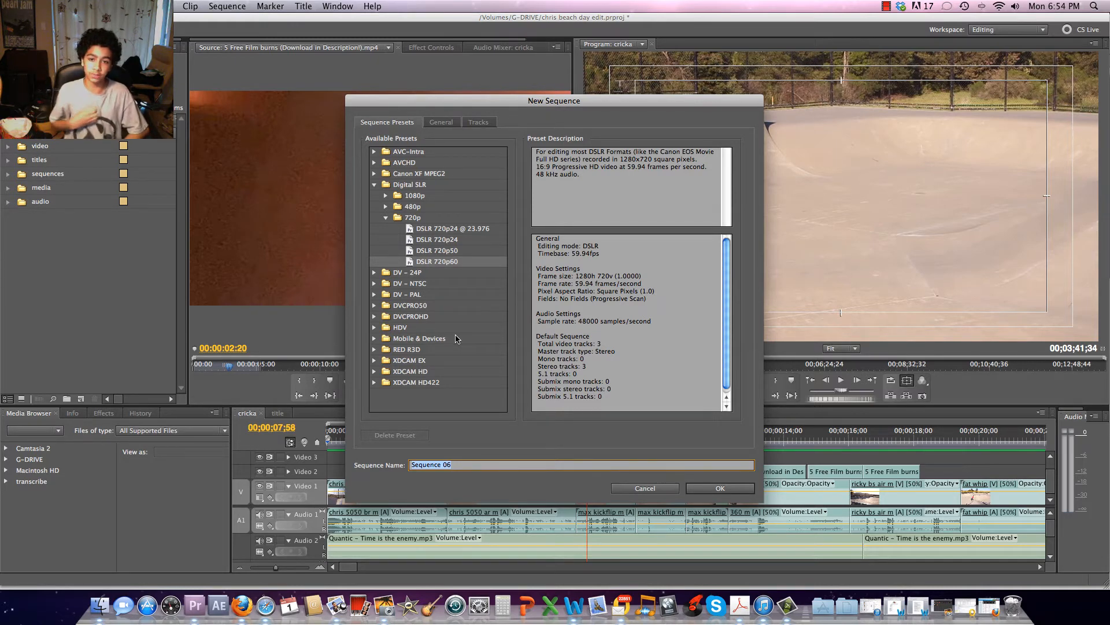
{"action": "type", "text": "tut"}
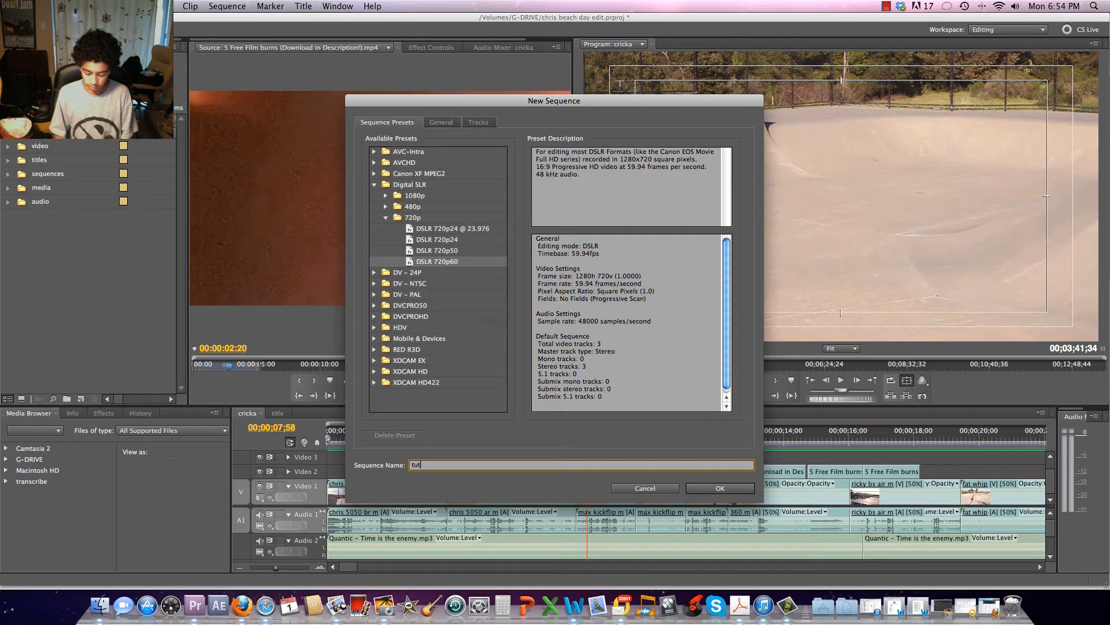
{"action": "type", "text": "orial"}
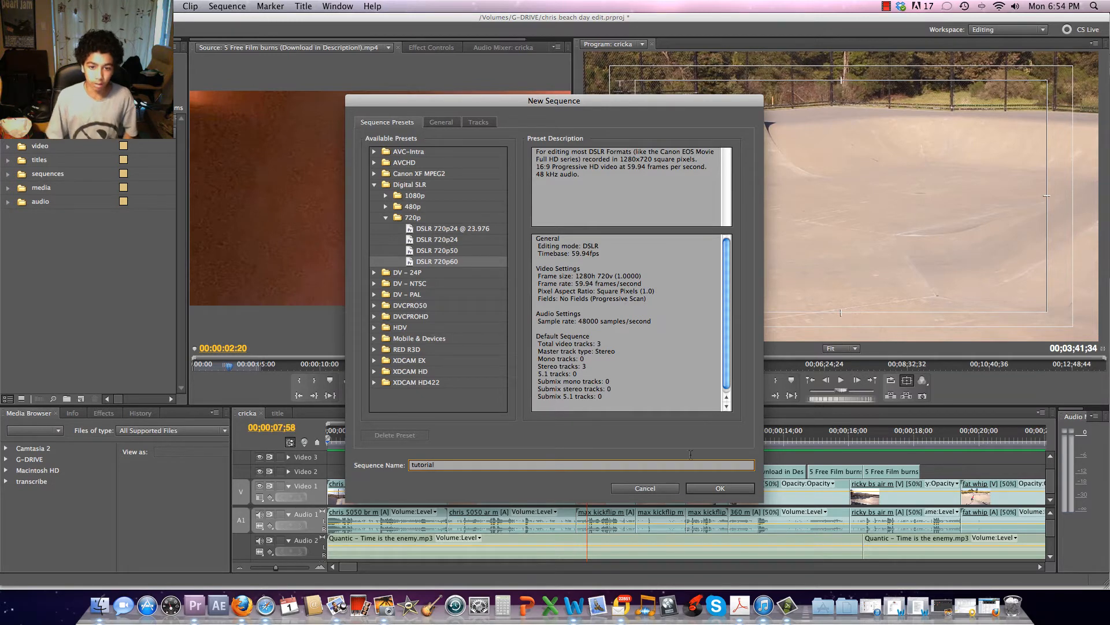
{"action": "left_click", "coordinate": [721, 489]}
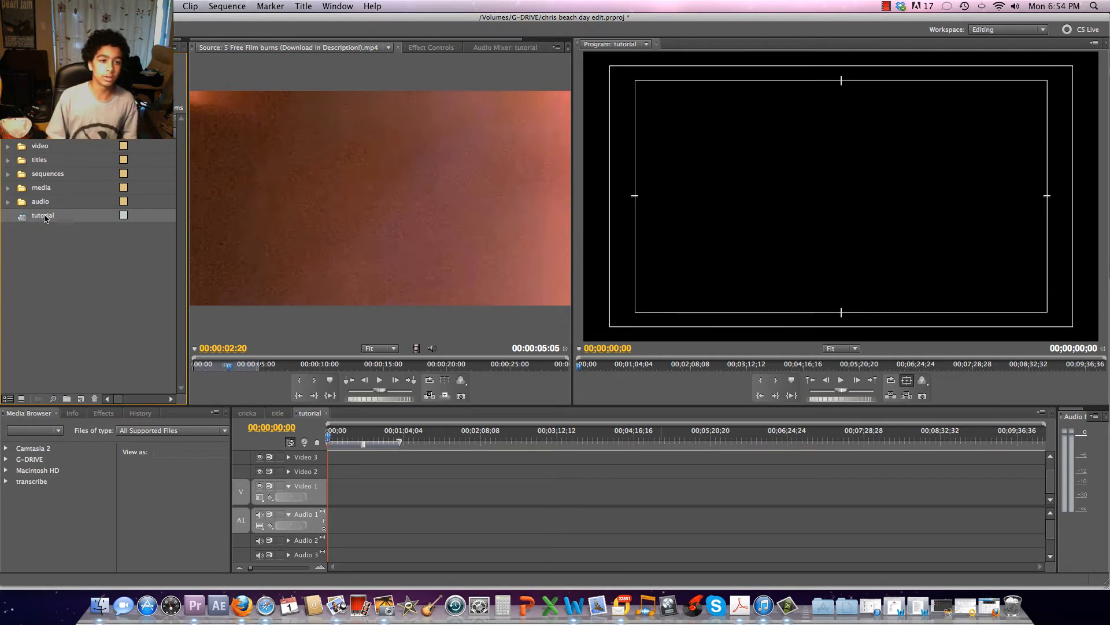
{"action": "left_click_drag", "start_coordinate": [42, 180], "coordinate": [41, 179]}
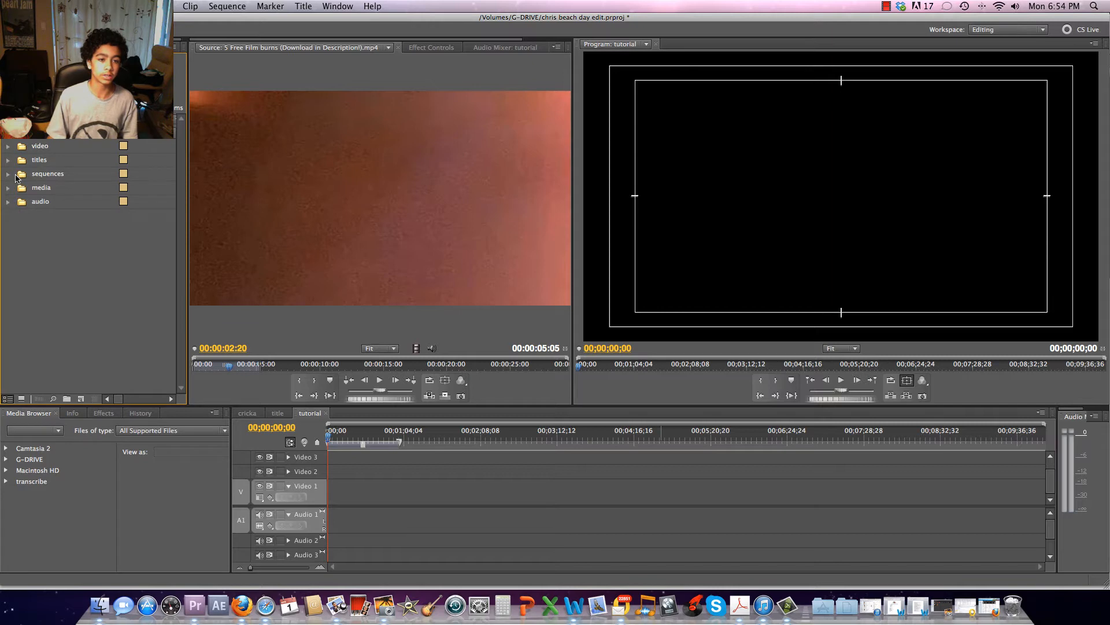
Create a default still title named "tutorial" at 1280 x 720
{"action": "left_click", "coordinate": [304, 8]}
{"action": "mouse_move", "coordinate": [307, 18]}
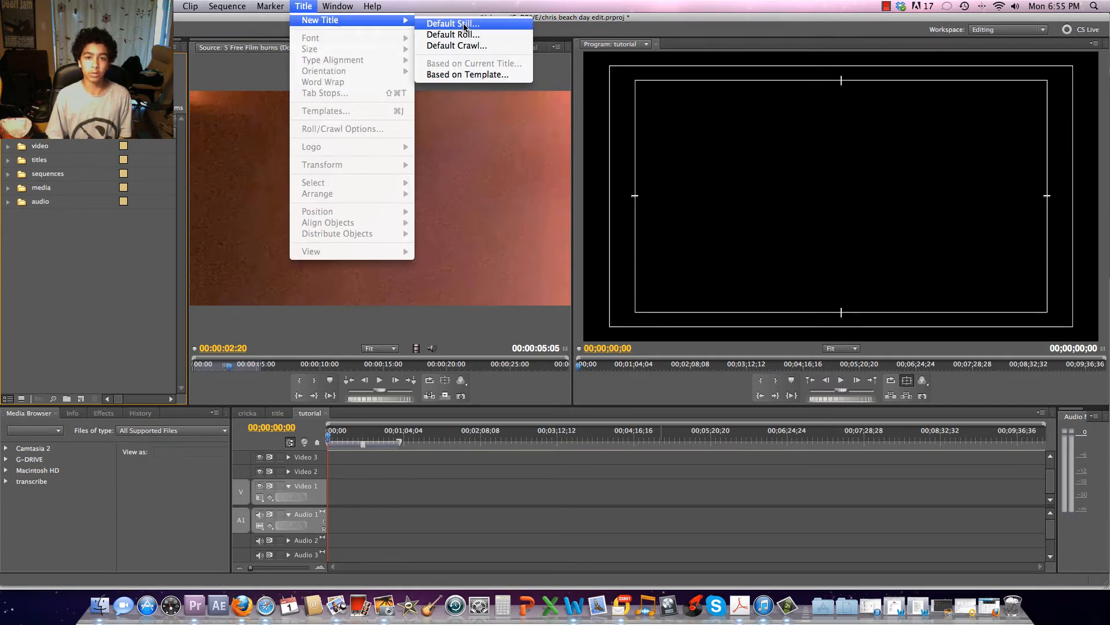
{"action": "left_click", "coordinate": [452, 26]}
{"action": "type", "text": "tutorial"}
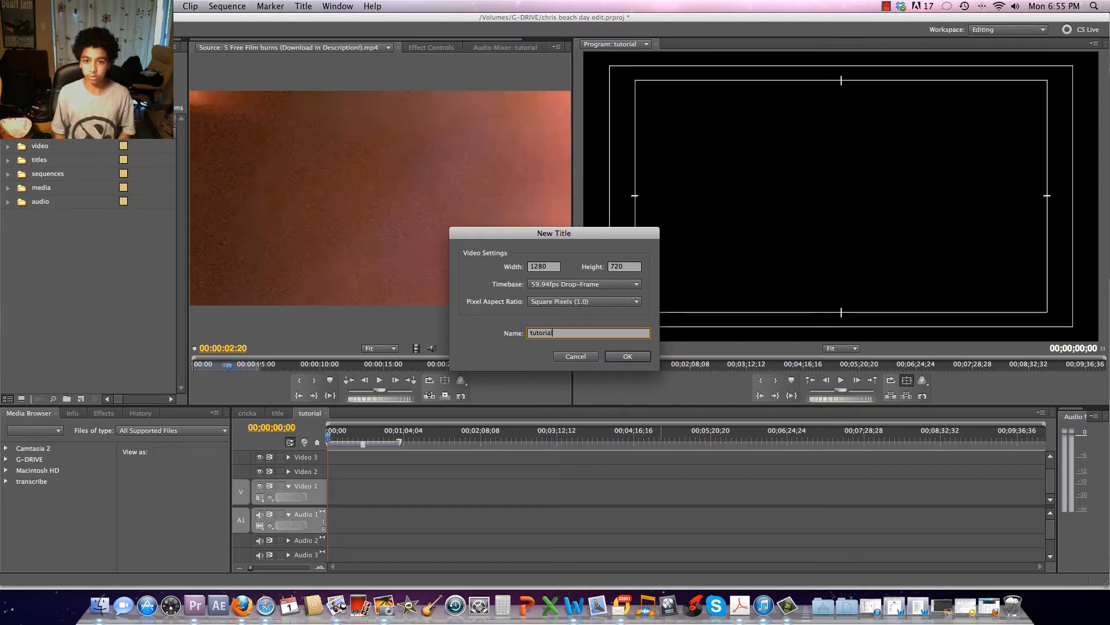
{"action": "key", "text": "Return"}
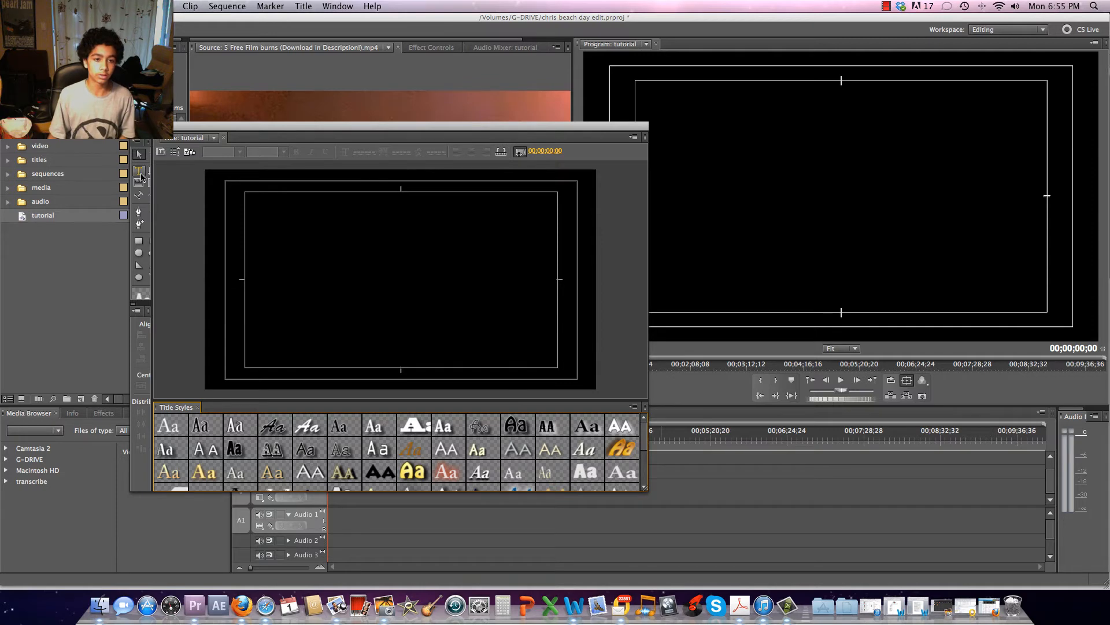
Add the text "blehh" in the upper-left part of the title's safe area with the Type tool
{"action": "left_click", "coordinate": [140, 171]}
{"action": "left_click", "coordinate": [300, 254]}
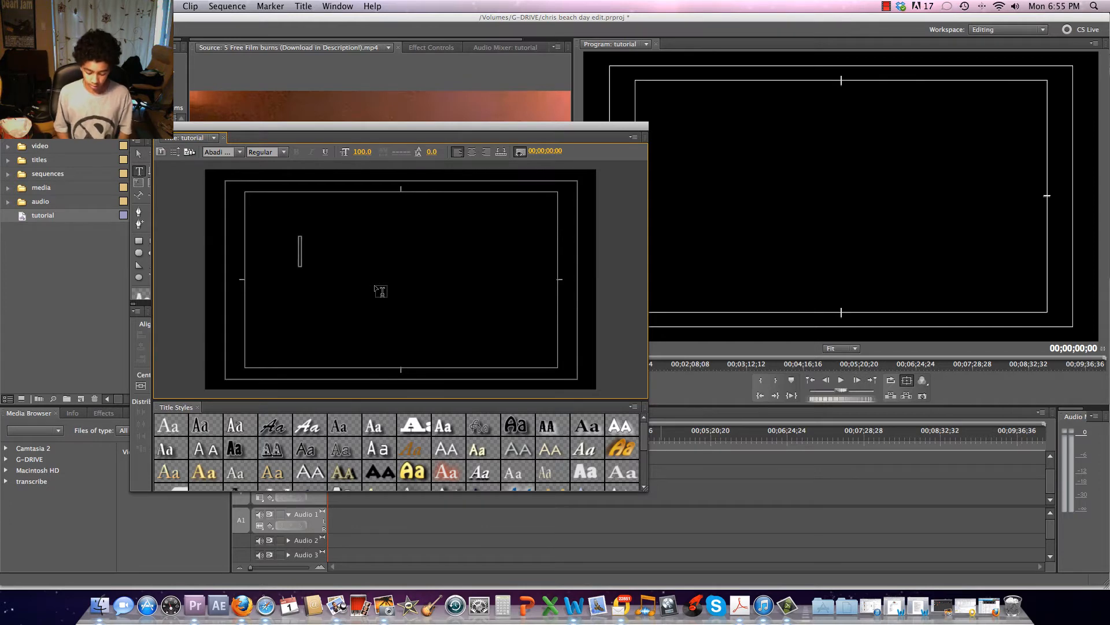
{"action": "type", "text": "blea"}
{"action": "key", "text": "BackSpace"}
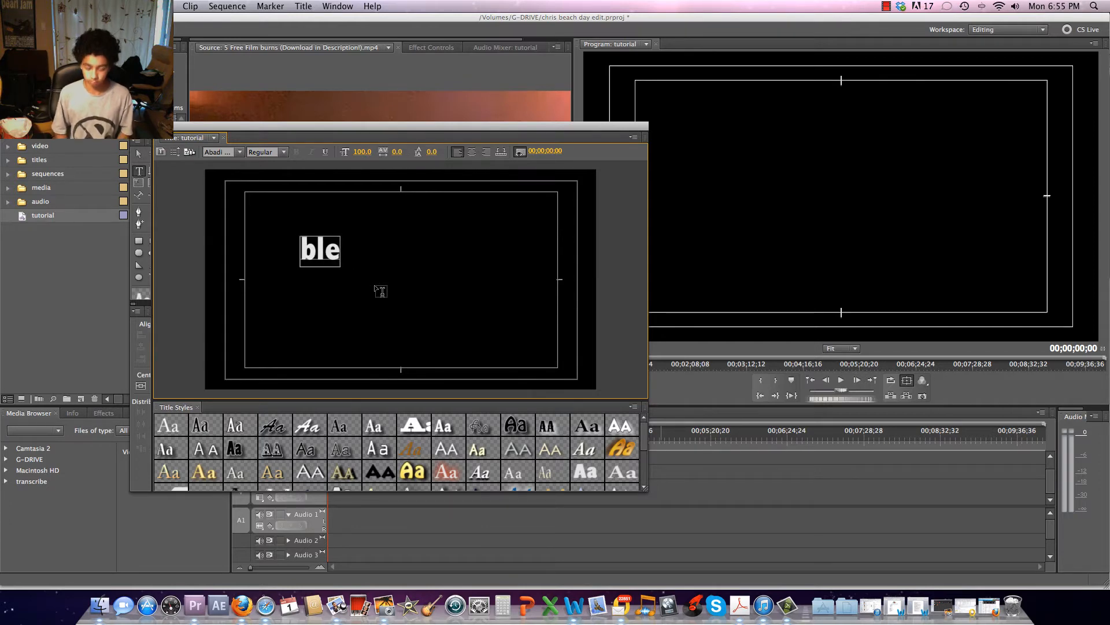
{"action": "type", "text": "hh"}
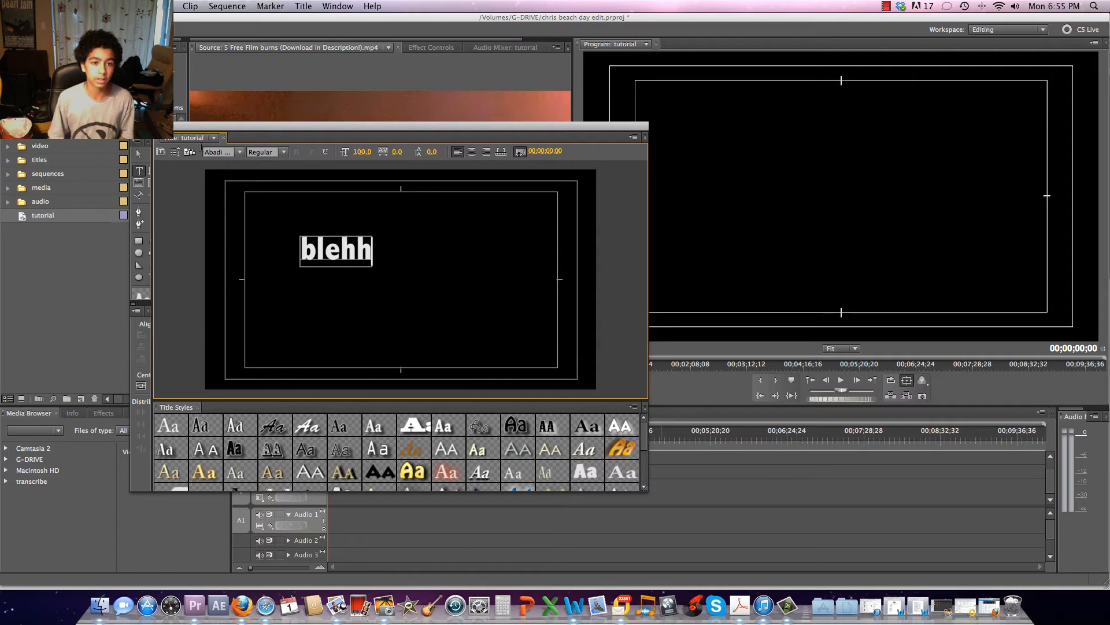
Set the title text's font to Impact and close the title editor
{"action": "left_click", "coordinate": [231, 152]}
{"action": "type", "text": "Impact"}
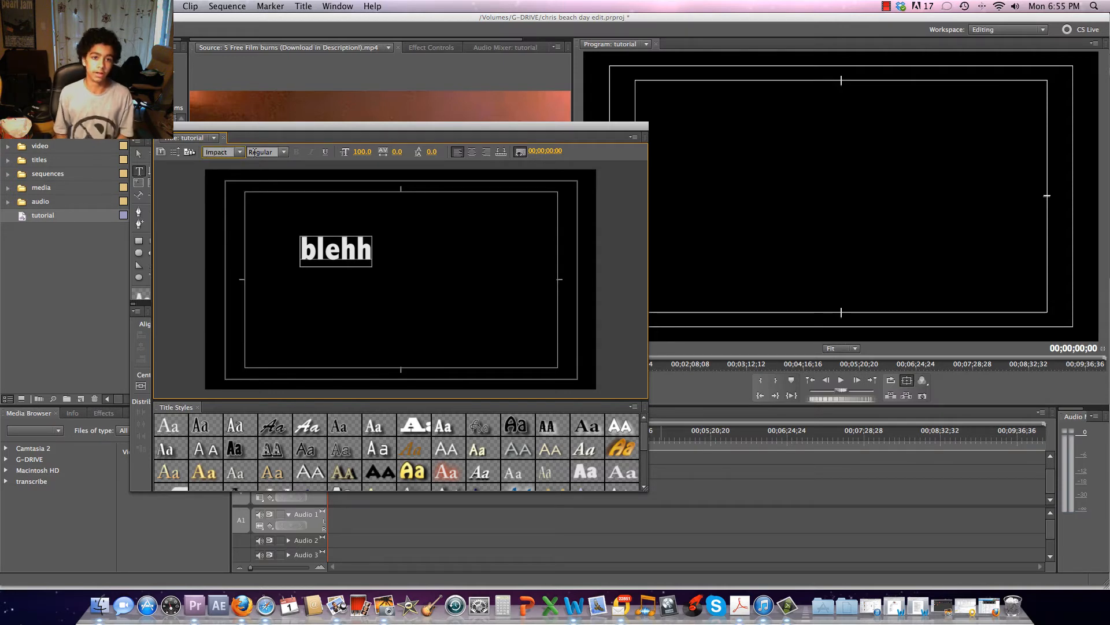
{"action": "key", "text": "Return"}
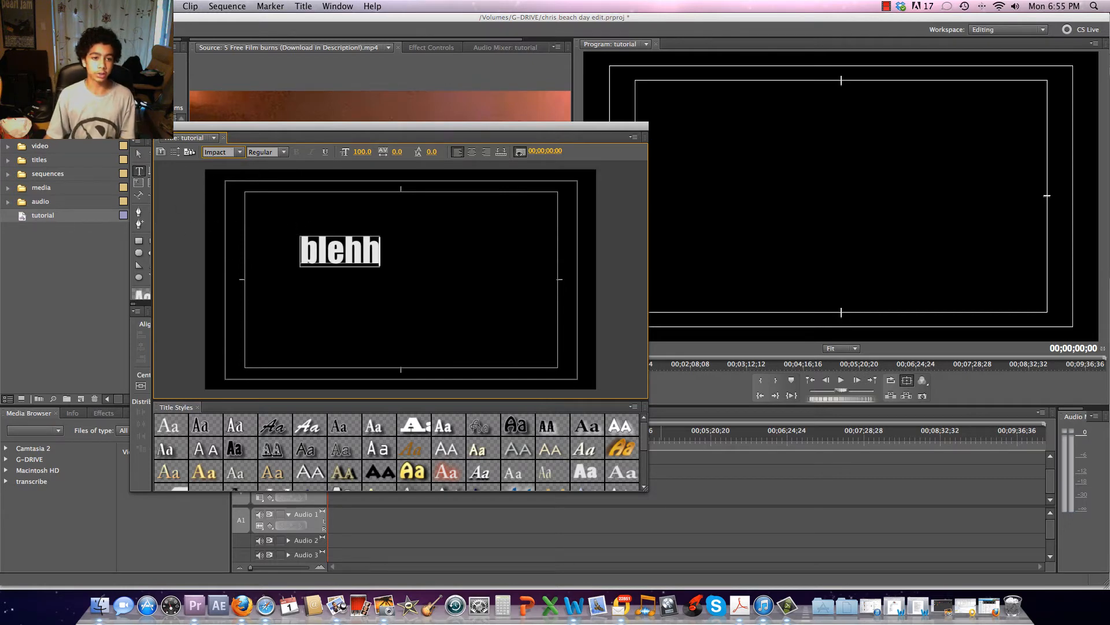
{"action": "key", "text": "super+w"}
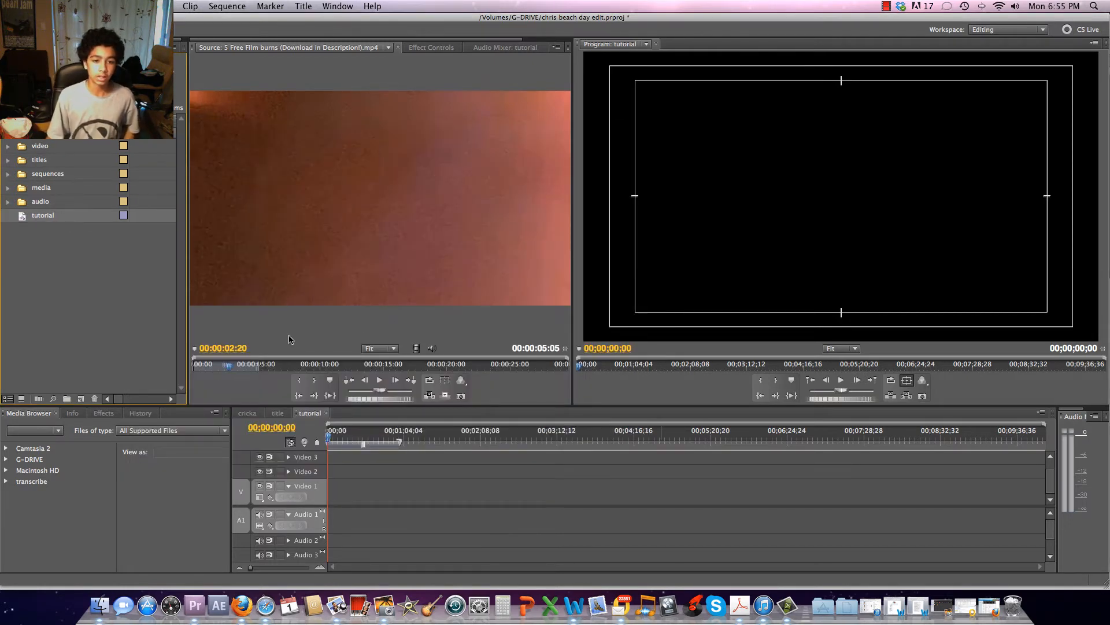
Place only the video of the 5 Free Film burns clip at the start of Video 2 in the tutorial sequence
{"action": "left_click", "coordinate": [330, 227]}
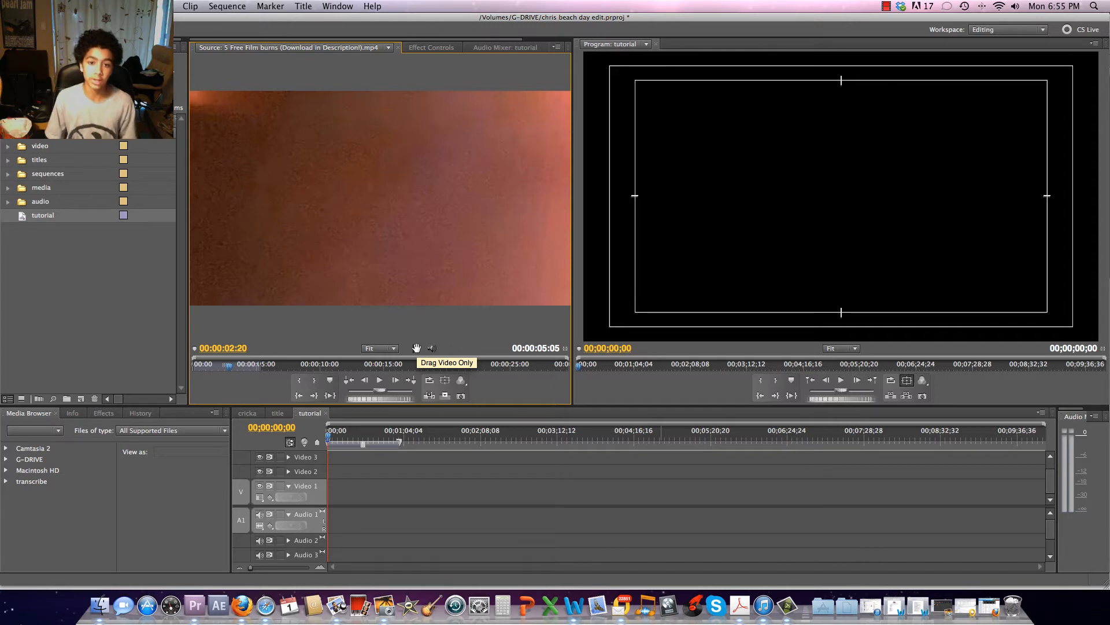
{"action": "left_click_drag", "start_coordinate": [417, 348], "coordinate": [334, 476]}
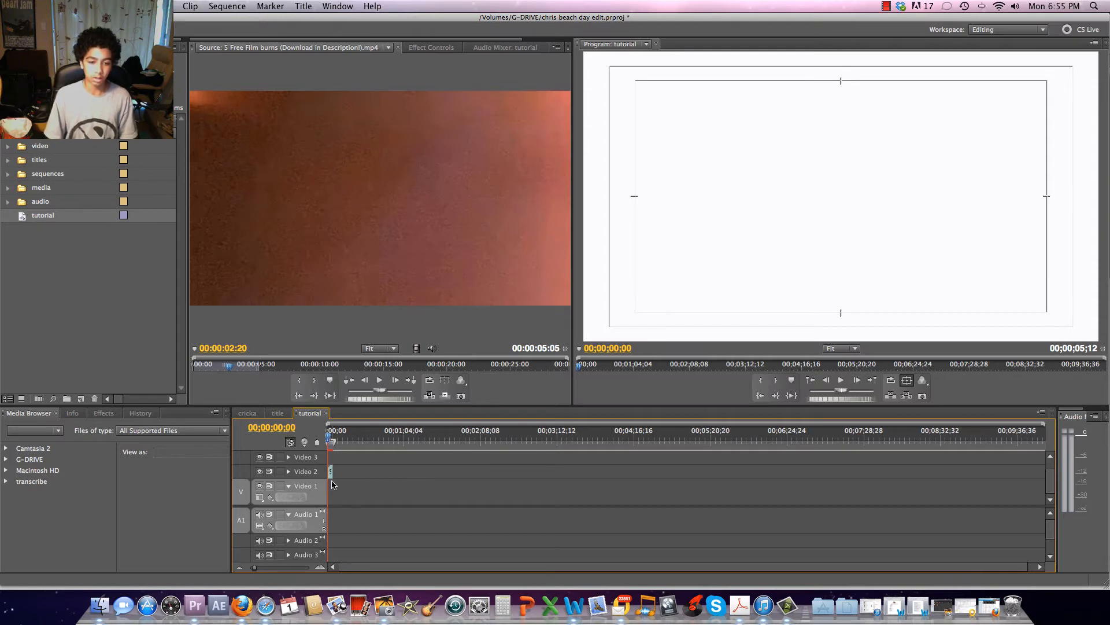
{"action": "left_click_drag", "start_coordinate": [254, 567], "coordinate": [281, 570]}
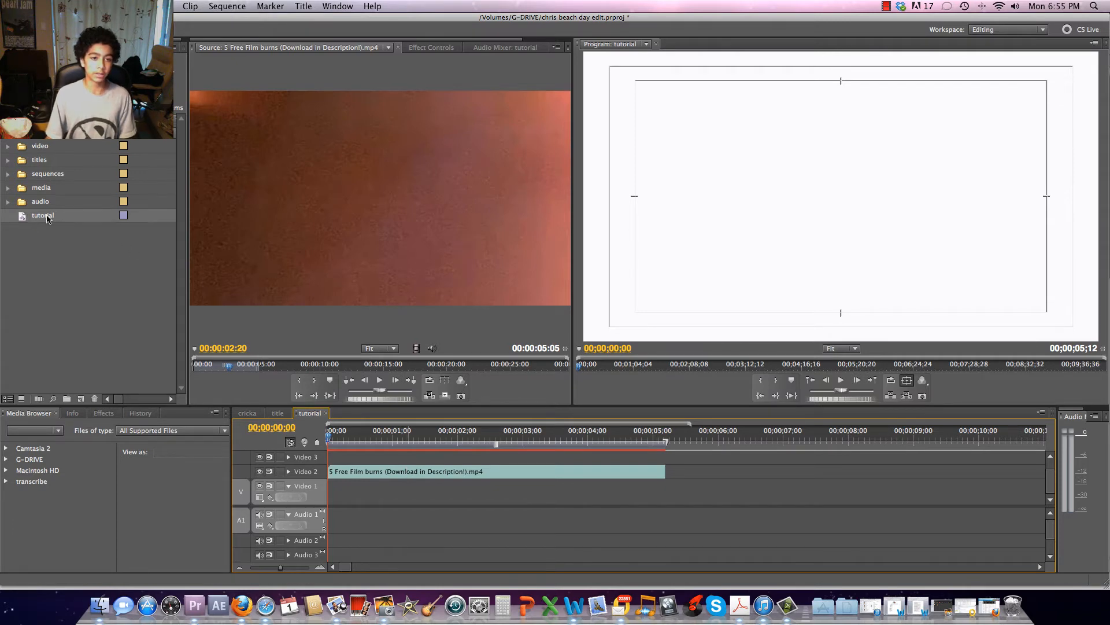
Place the tutorial title on Video 3 above the film burns clip and extend its end to about 00;00;08;23
{"action": "left_click_drag", "start_coordinate": [47, 218], "coordinate": [329, 465]}
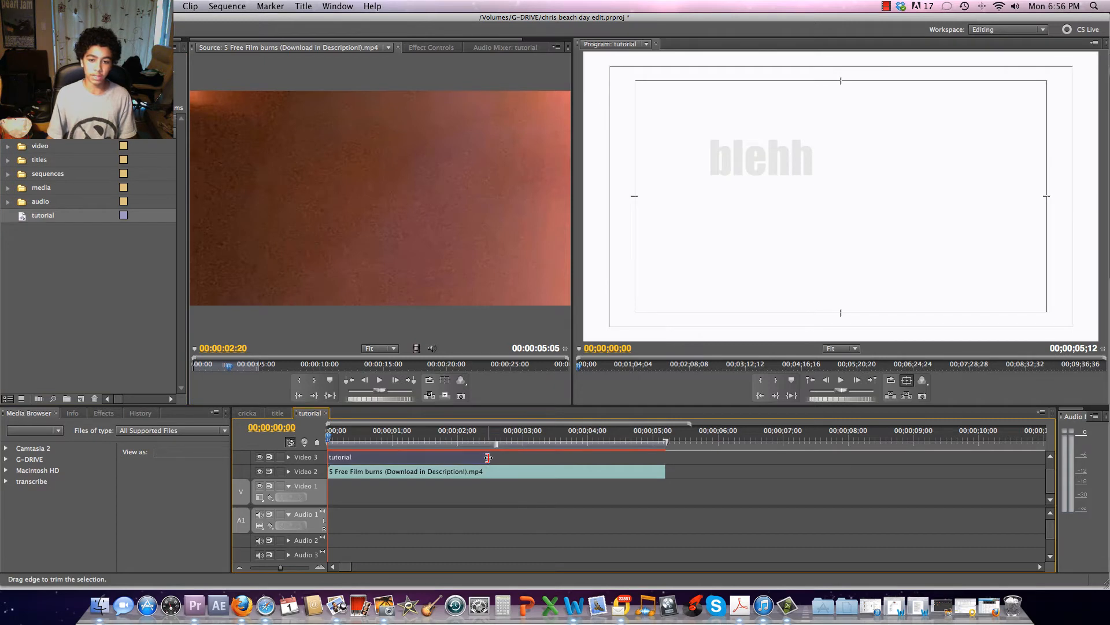
{"action": "left_click_drag", "start_coordinate": [488, 458], "coordinate": [872, 460]}
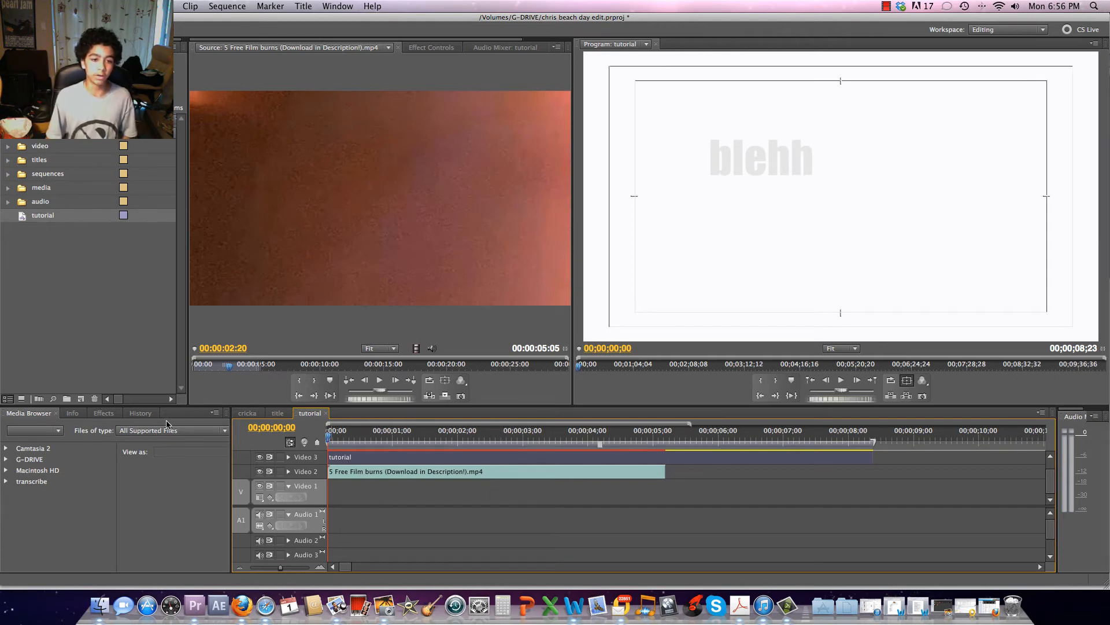
Apply the Track Matte Key effect from the Keying video effects to the film burns clip on Video 2
{"action": "left_click", "coordinate": [103, 413]}
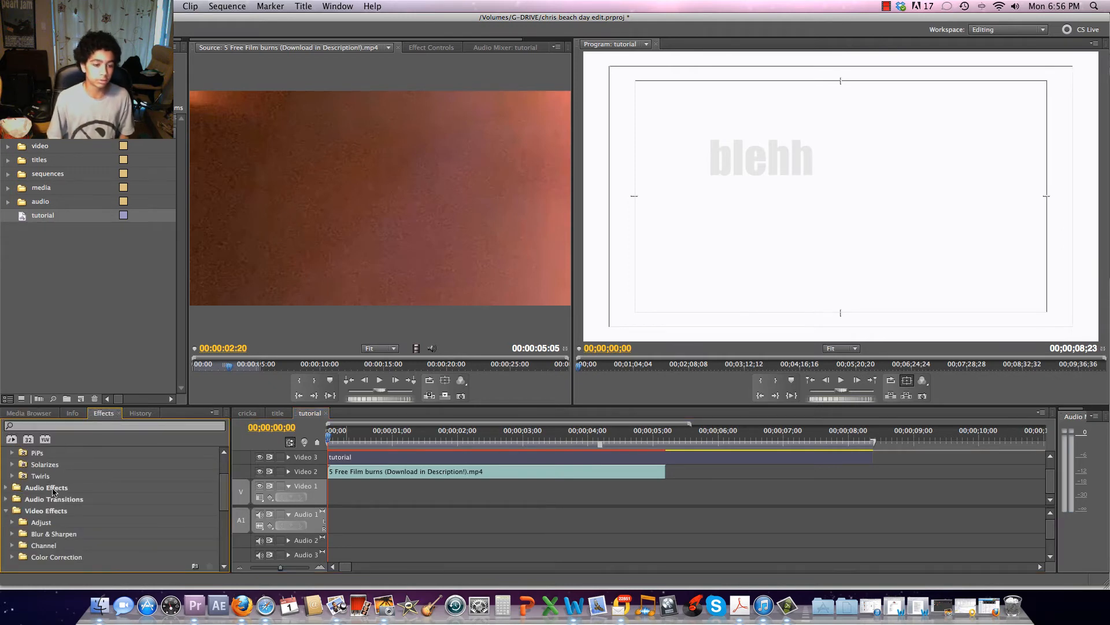
{"action": "scroll", "coordinate": [53, 491], "scroll_direction": "down", "scroll_amount": 4}
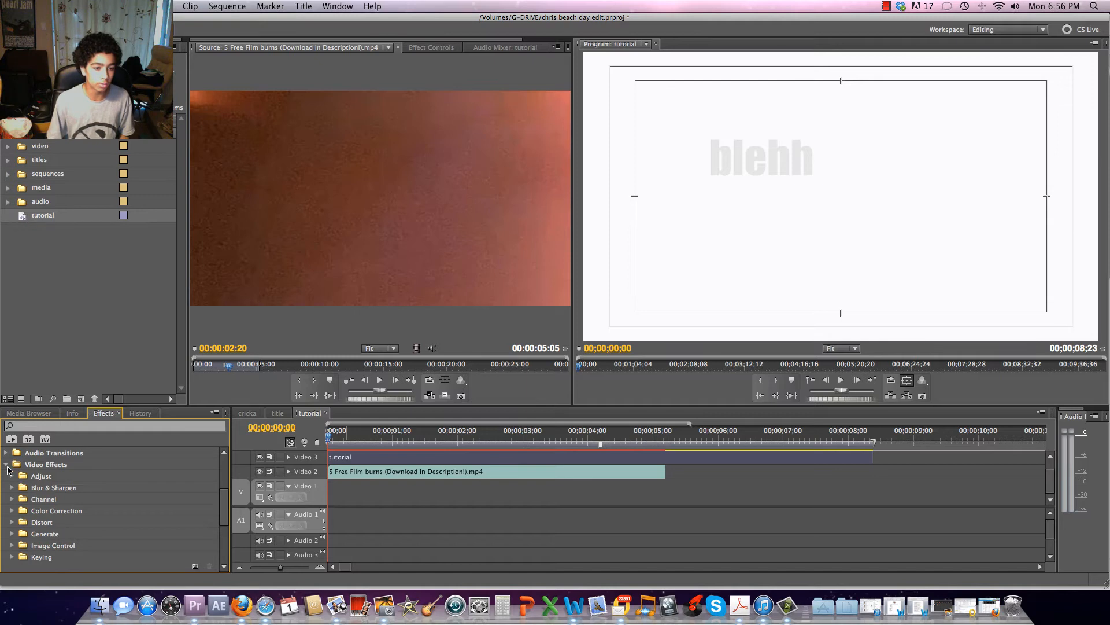
{"action": "scroll", "coordinate": [47, 479], "scroll_direction": "down", "scroll_amount": 8}
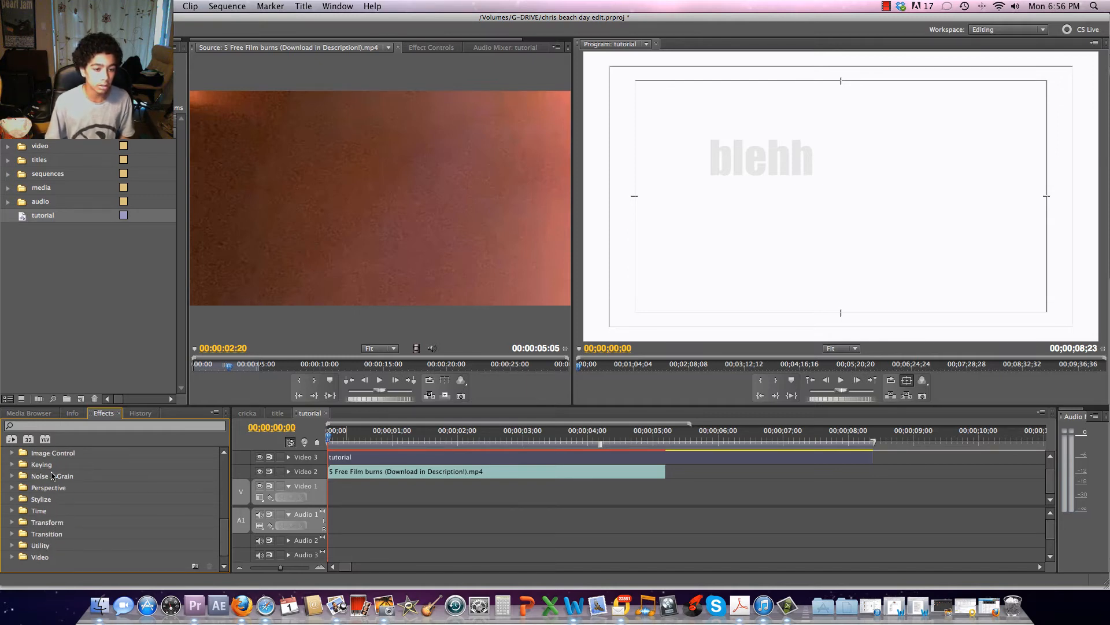
{"action": "left_click", "coordinate": [49, 465]}
{"action": "left_click", "coordinate": [11, 466]}
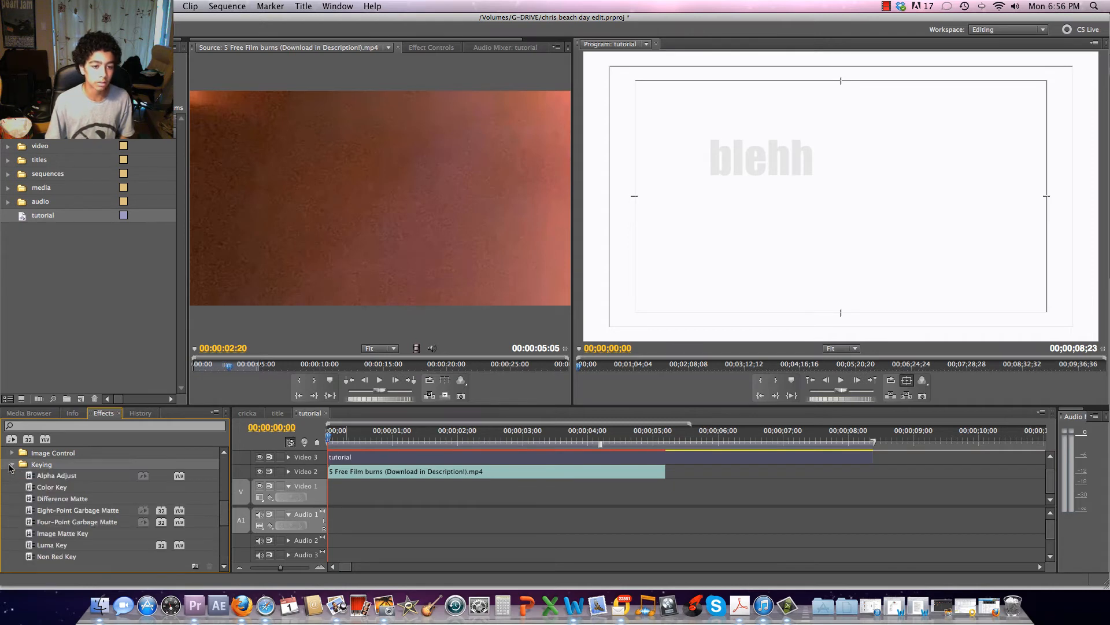
{"action": "scroll", "coordinate": [71, 495], "scroll_direction": "down", "scroll_amount": 4}
{"action": "scroll", "coordinate": [73, 485], "scroll_direction": "up", "scroll_amount": 1}
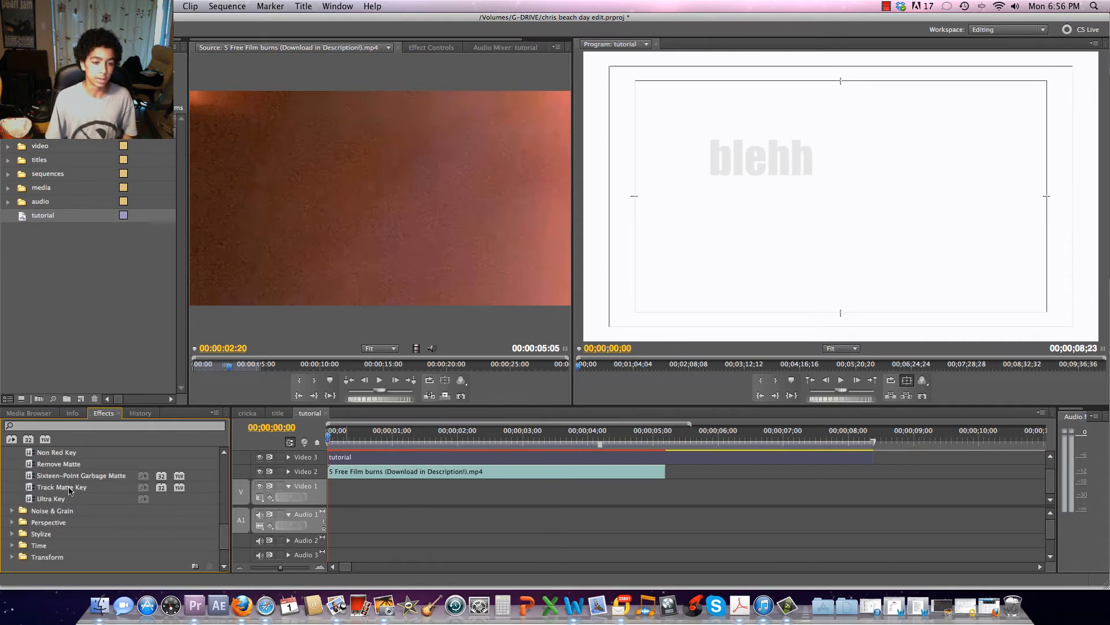
{"action": "left_click_drag", "start_coordinate": [69, 491], "coordinate": [372, 474]}
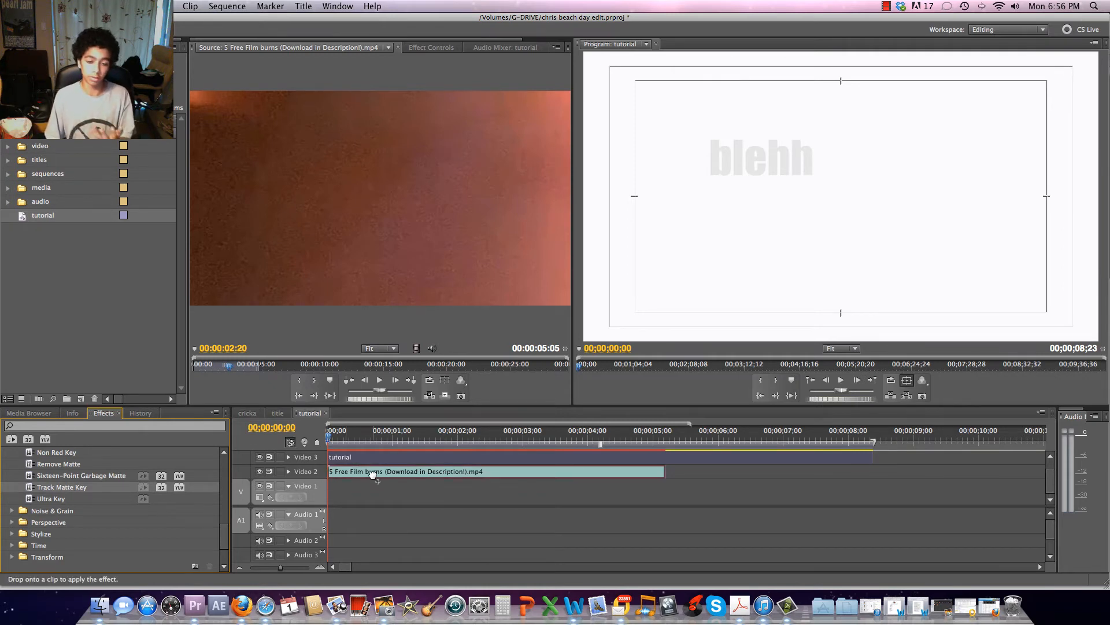
{"action": "left_click_drag", "start_coordinate": [374, 476], "coordinate": [374, 475]}
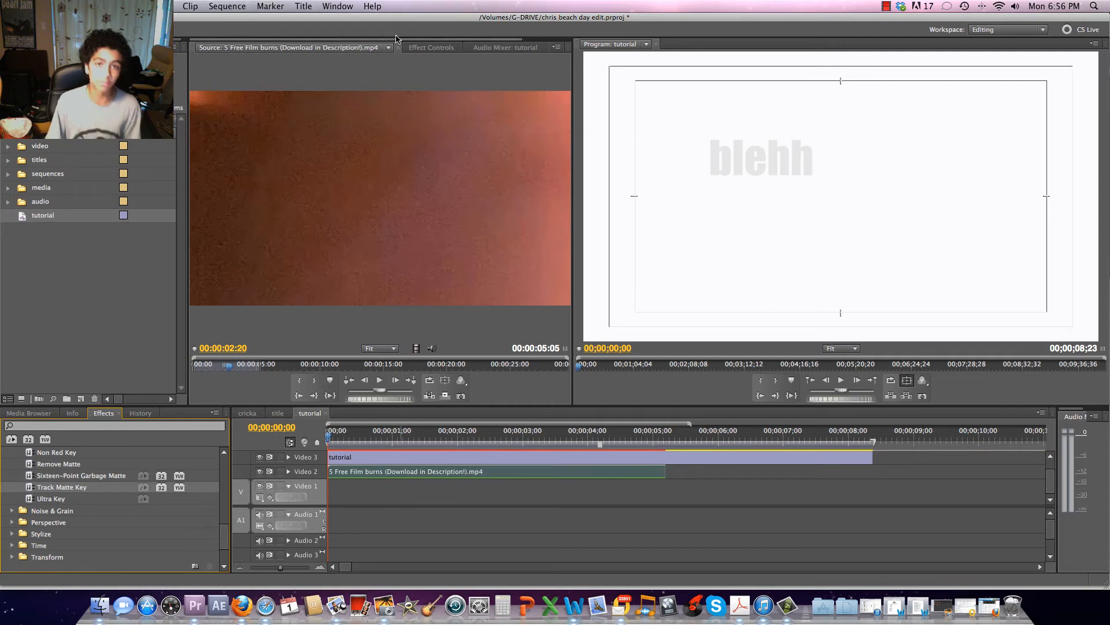
Show the film burns clip's effect controls and undo the Track Matte Key effect applied to it
{"action": "left_click", "coordinate": [416, 48]}
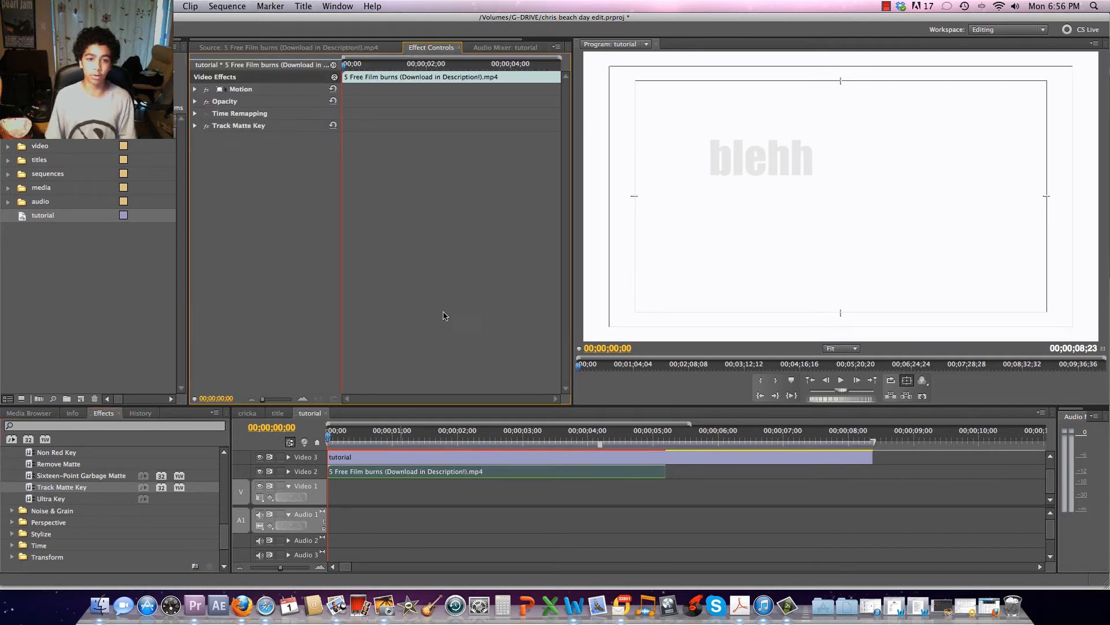
{"action": "key", "text": "super+z"}
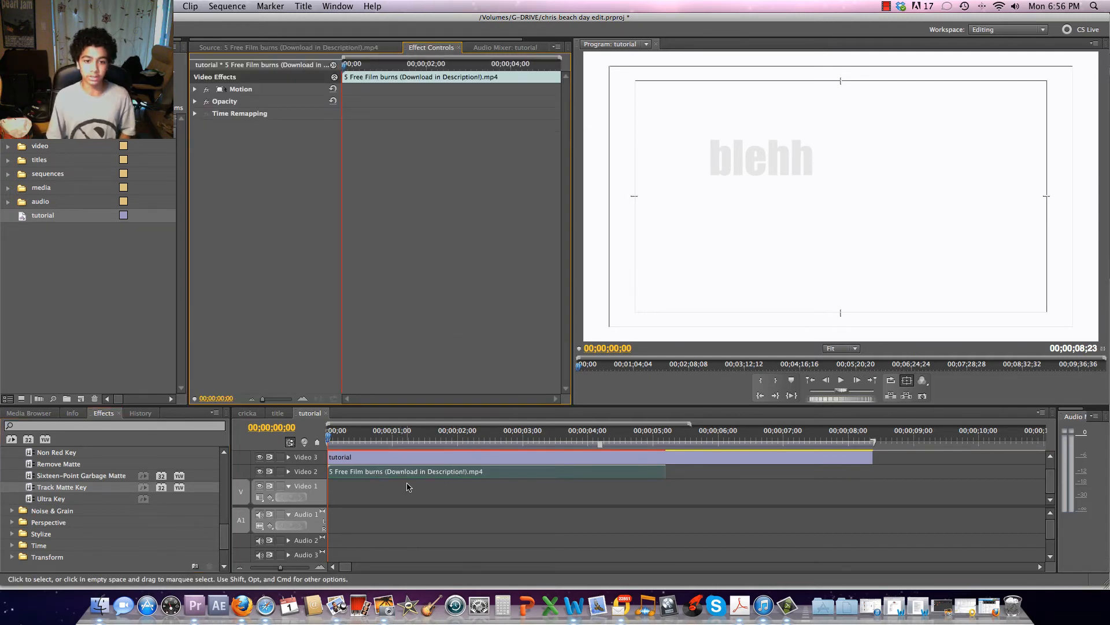
Examine the Motion, Opacity and Time Remapping properties of the film burns clip on Video 2
{"action": "left_click", "coordinate": [196, 116]}
{"action": "left_click", "coordinate": [196, 116]}
{"action": "left_click", "coordinate": [194, 89]}
{"action": "left_click", "coordinate": [194, 89]}
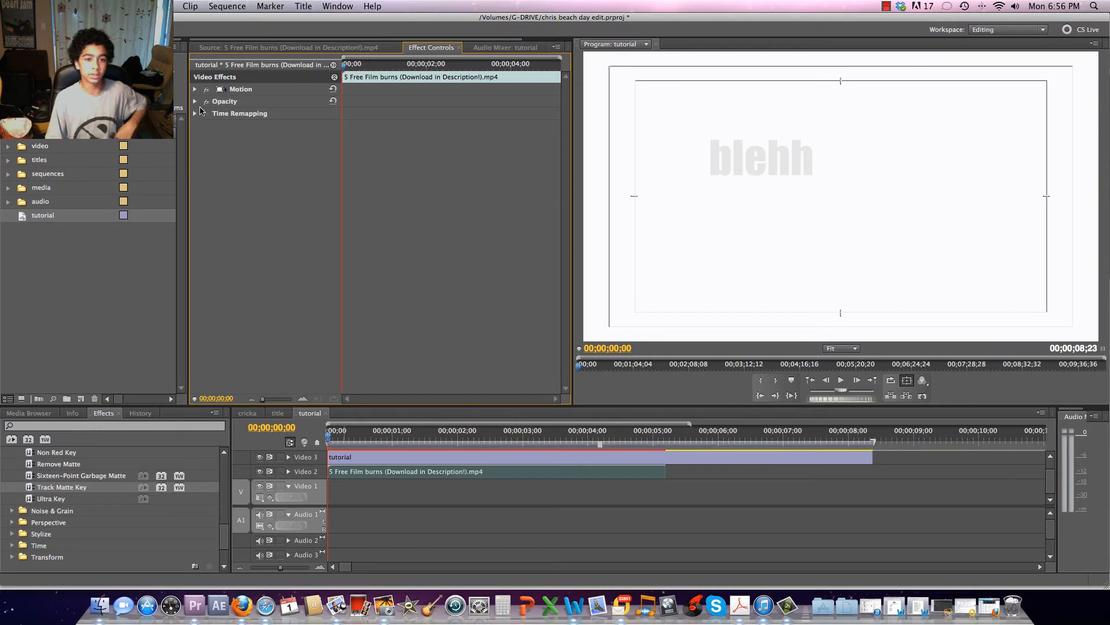
{"action": "left_click", "coordinate": [195, 102]}
{"action": "left_click", "coordinate": [194, 102]}
{"action": "left_click", "coordinate": [196, 114]}
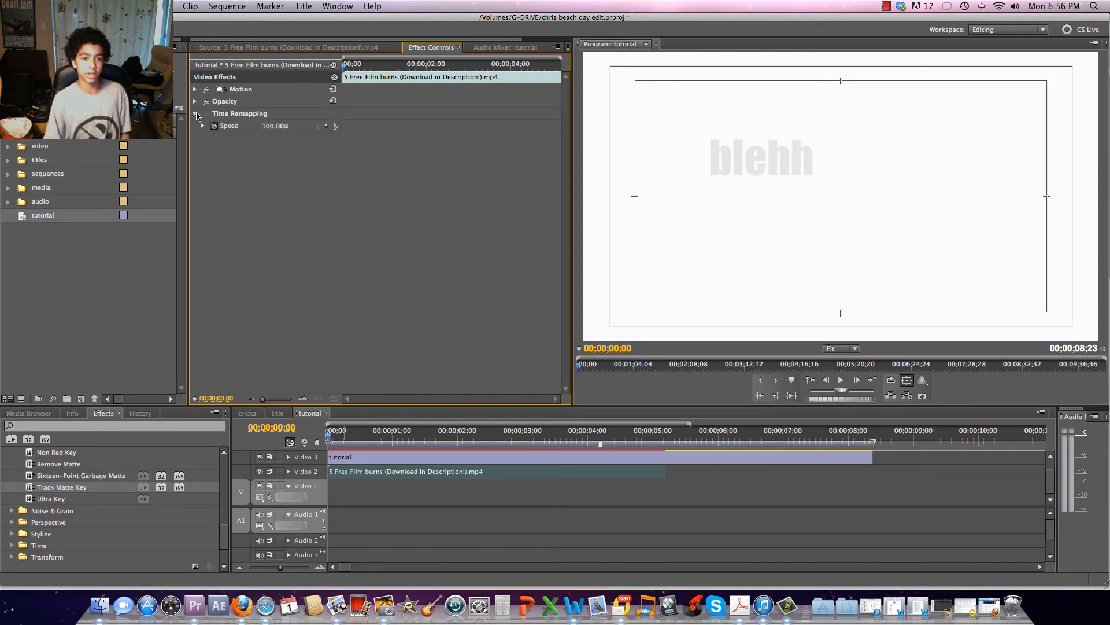
{"action": "left_click", "coordinate": [196, 114]}
{"action": "left_click", "coordinate": [196, 114]}
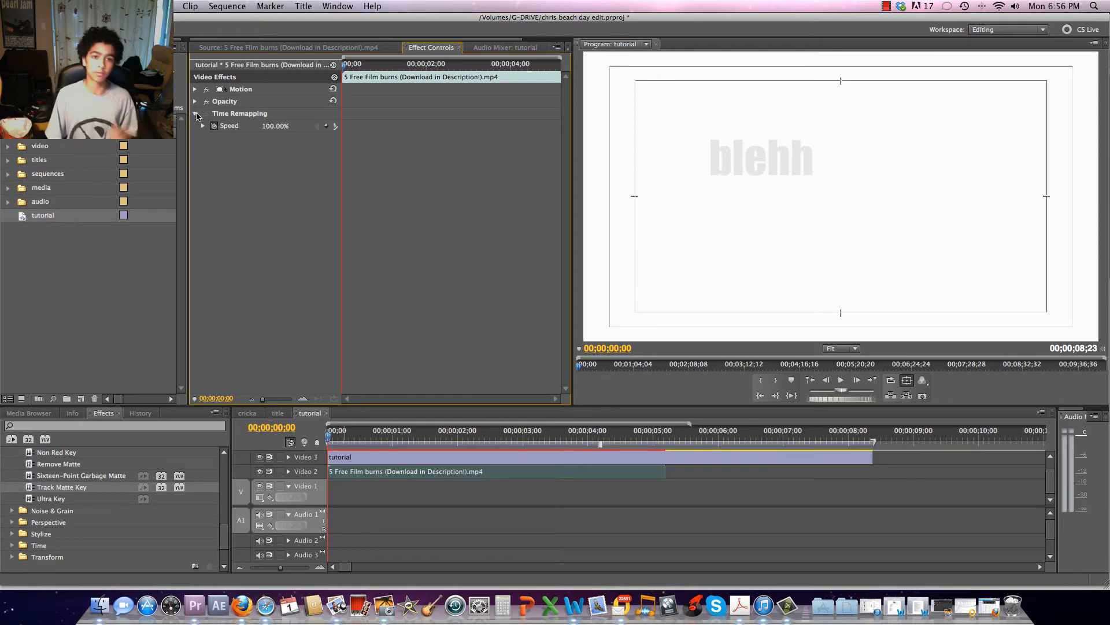
{"action": "left_click", "coordinate": [196, 115]}
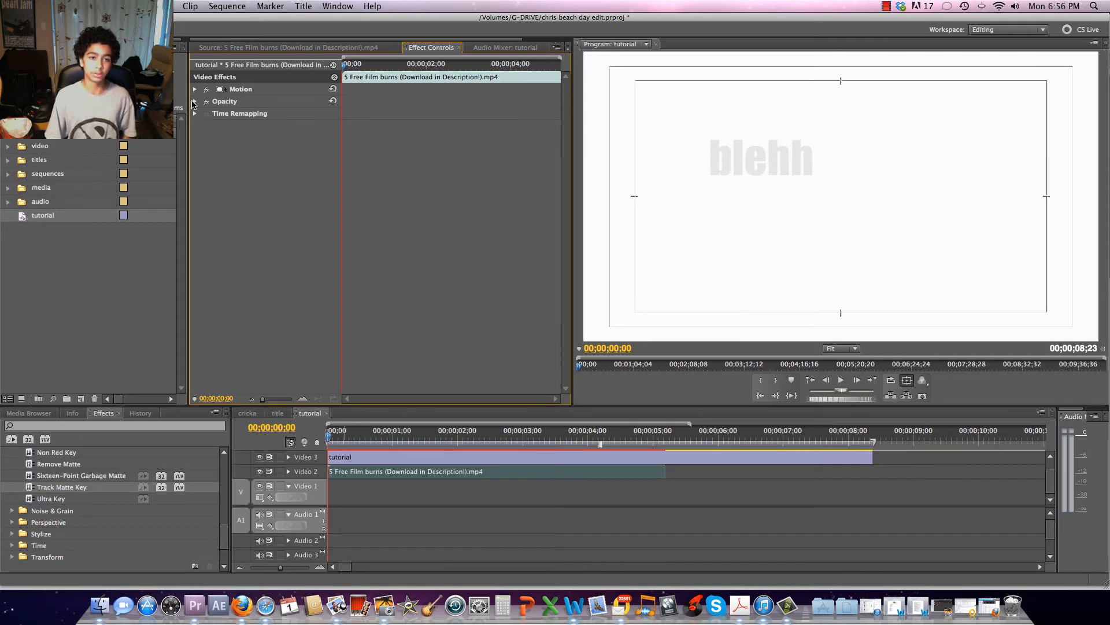
{"action": "left_click", "coordinate": [194, 102]}
{"action": "left_click", "coordinate": [195, 101]}
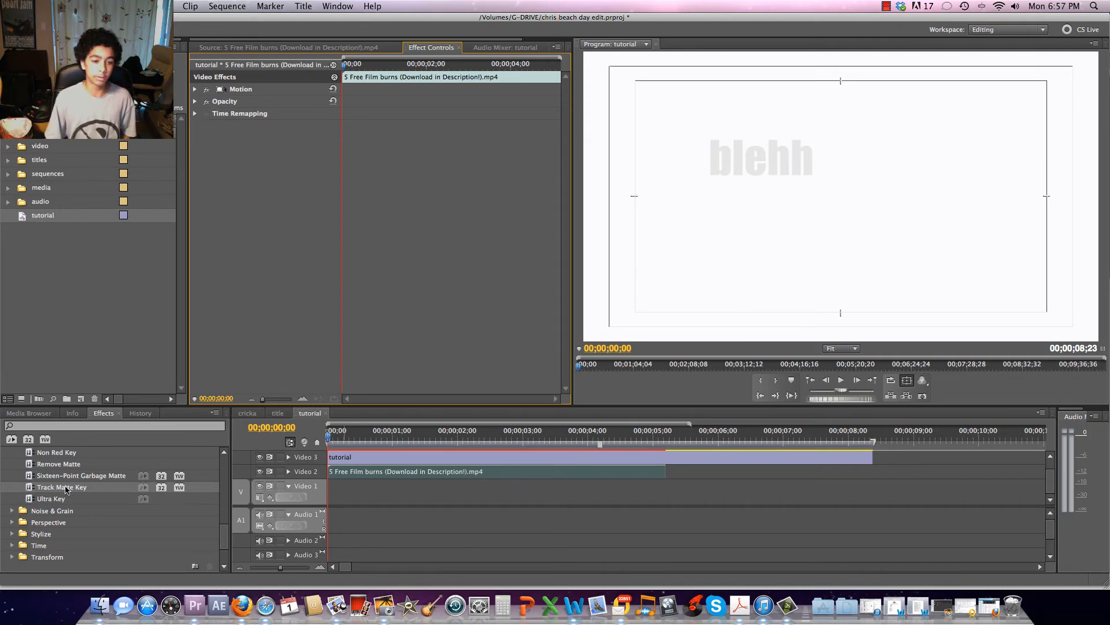
Apply Track Matte Key to the film burns clip on Video 2 and set its matte to Video 3
{"action": "left_click_drag", "start_coordinate": [66, 489], "coordinate": [368, 474]}
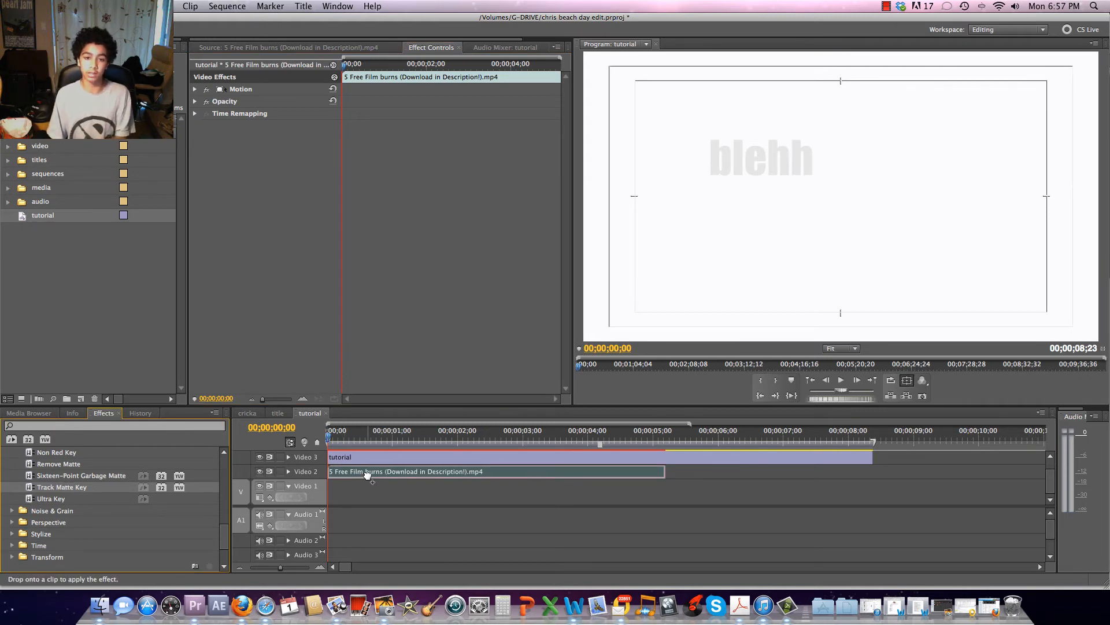
{"action": "left_click_drag", "start_coordinate": [367, 475], "coordinate": [368, 473]}
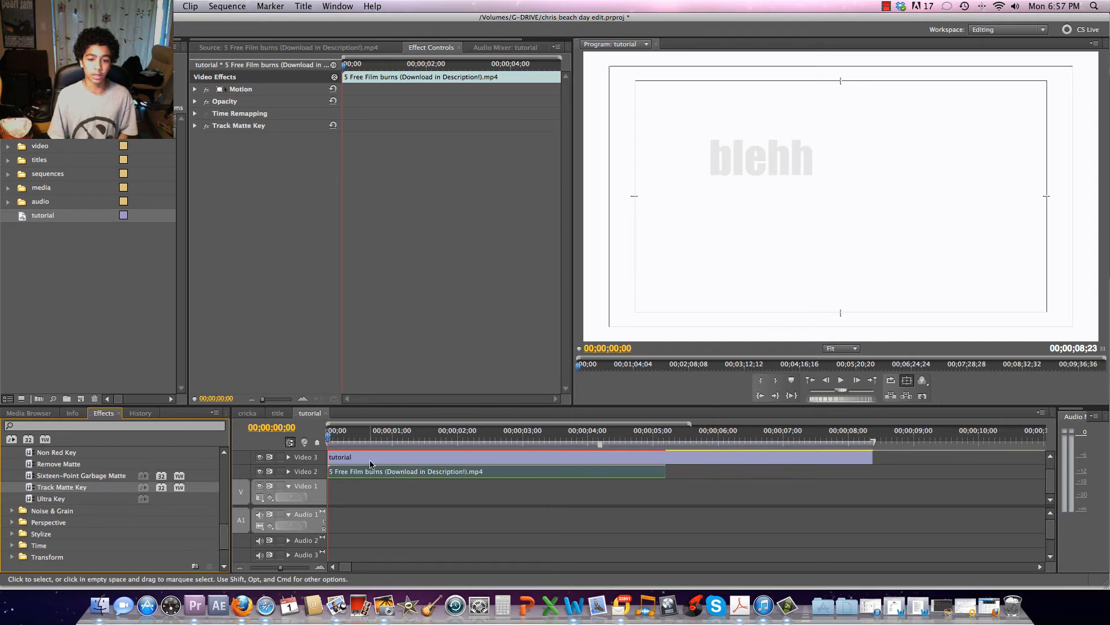
{"action": "left_click", "coordinate": [370, 461]}
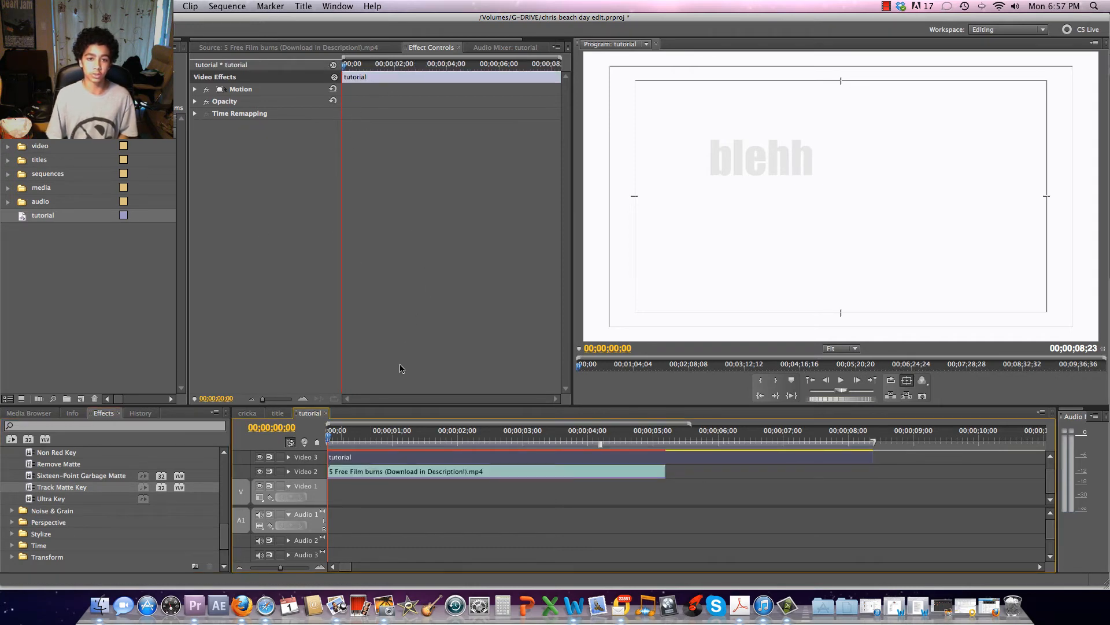
{"action": "left_click", "coordinate": [403, 474]}
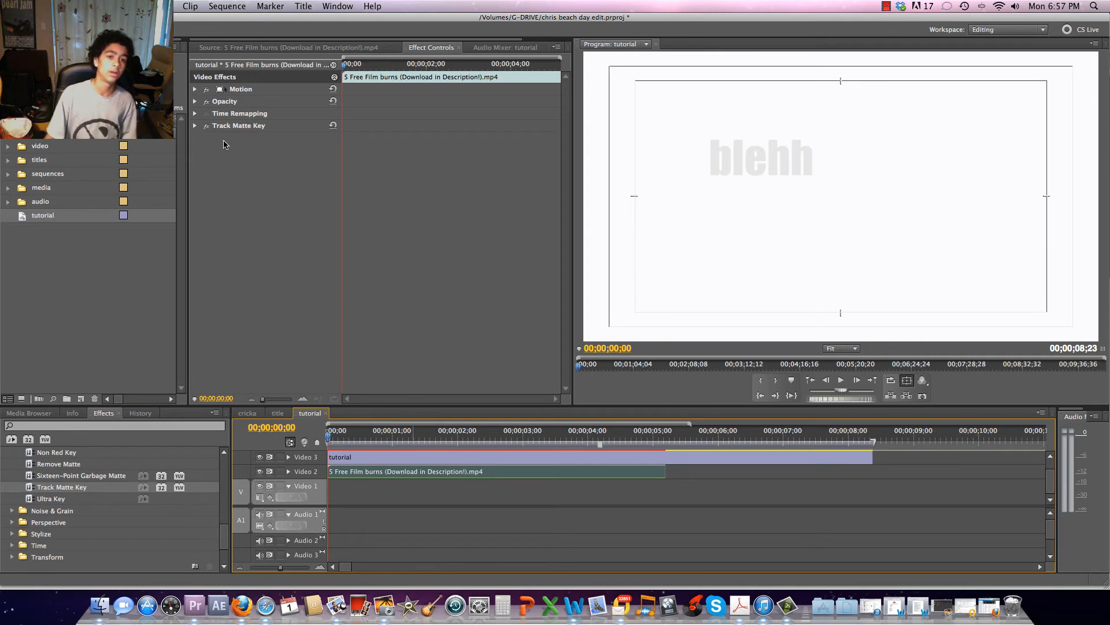
{"action": "left_click", "coordinate": [195, 126]}
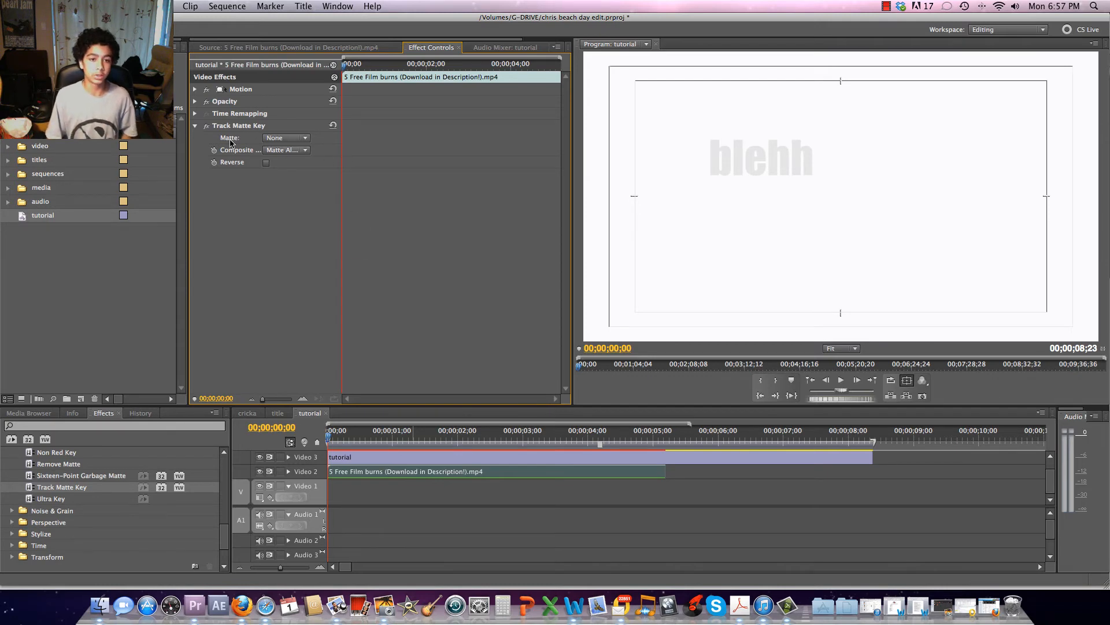
{"action": "left_click", "coordinate": [306, 141]}
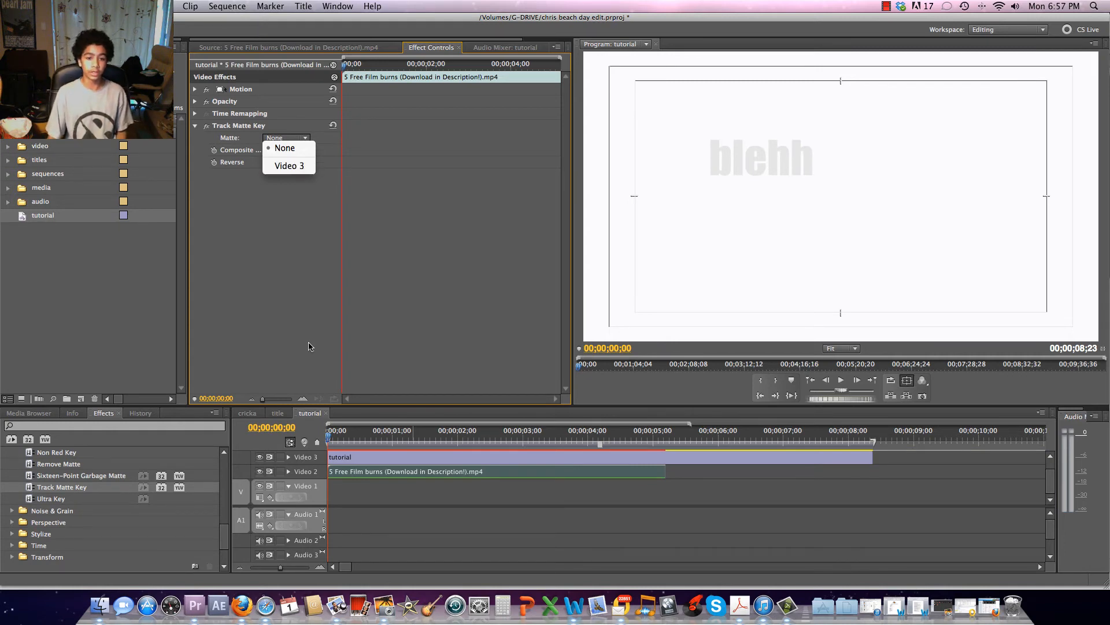
{"action": "left_click", "coordinate": [302, 168]}
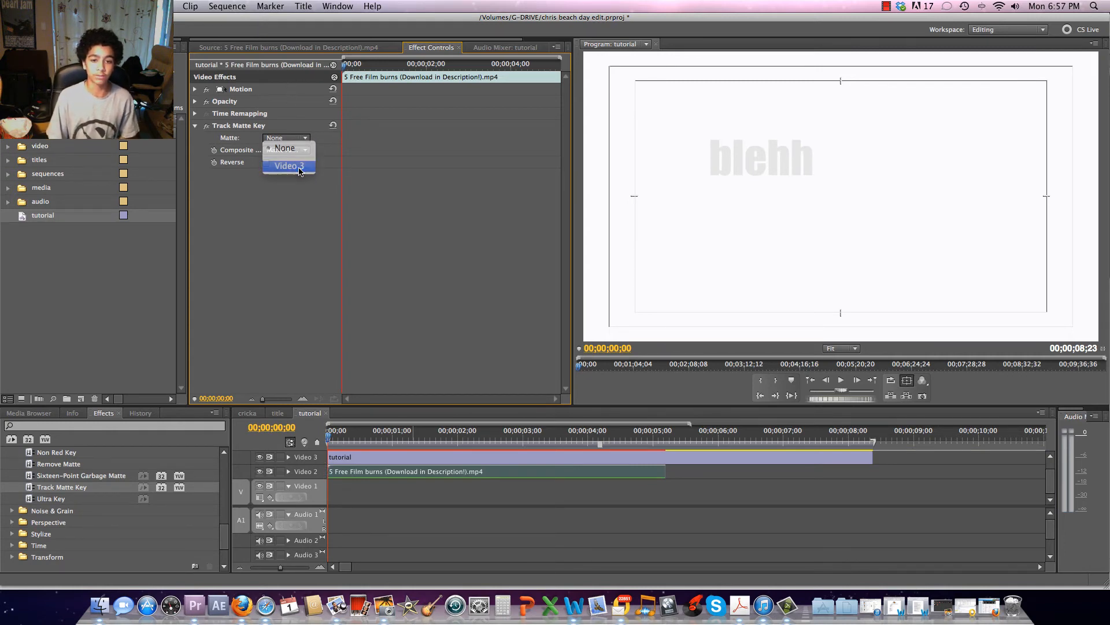
Preview the film burns inside the title text from the sequence start to about 00;00;01;16
{"action": "left_click", "coordinate": [334, 438]}
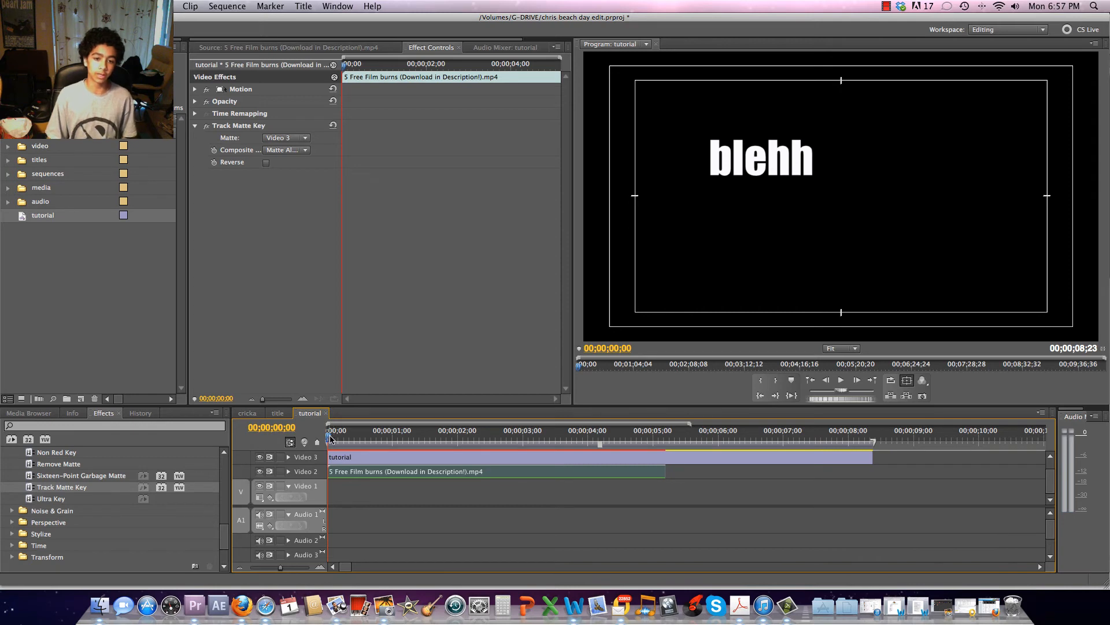
{"action": "left_click_drag", "start_coordinate": [331, 439], "coordinate": [415, 447]}
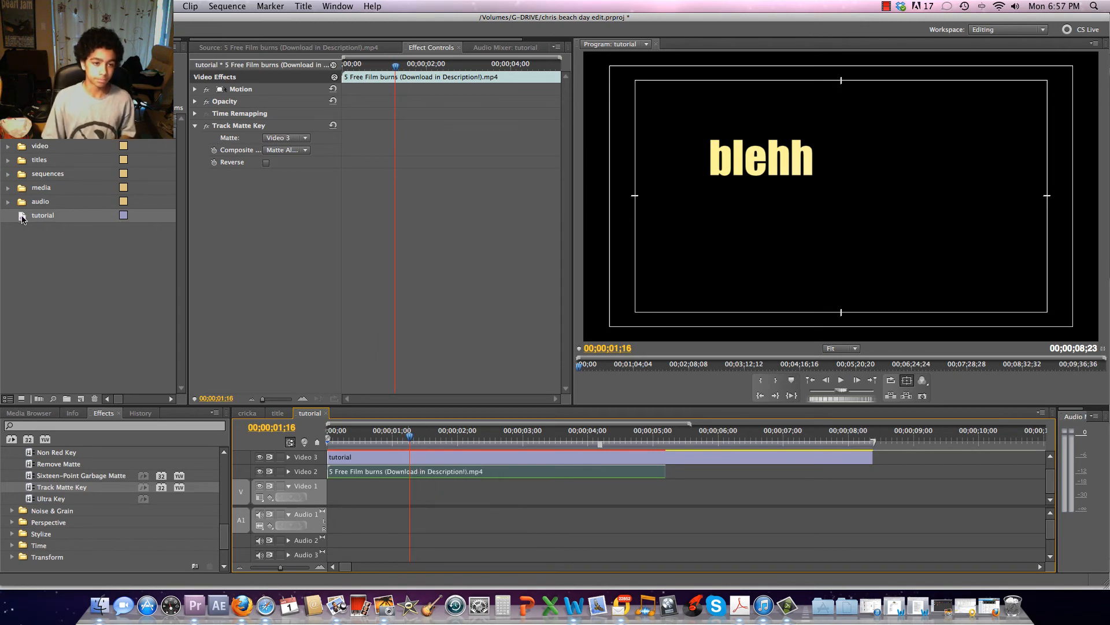
Move the tutorial title from the project root into the titles bin
{"action": "left_click_drag", "start_coordinate": [33, 217], "coordinate": [35, 215]}
{"action": "left_click_drag", "start_coordinate": [41, 158], "coordinate": [42, 159]}
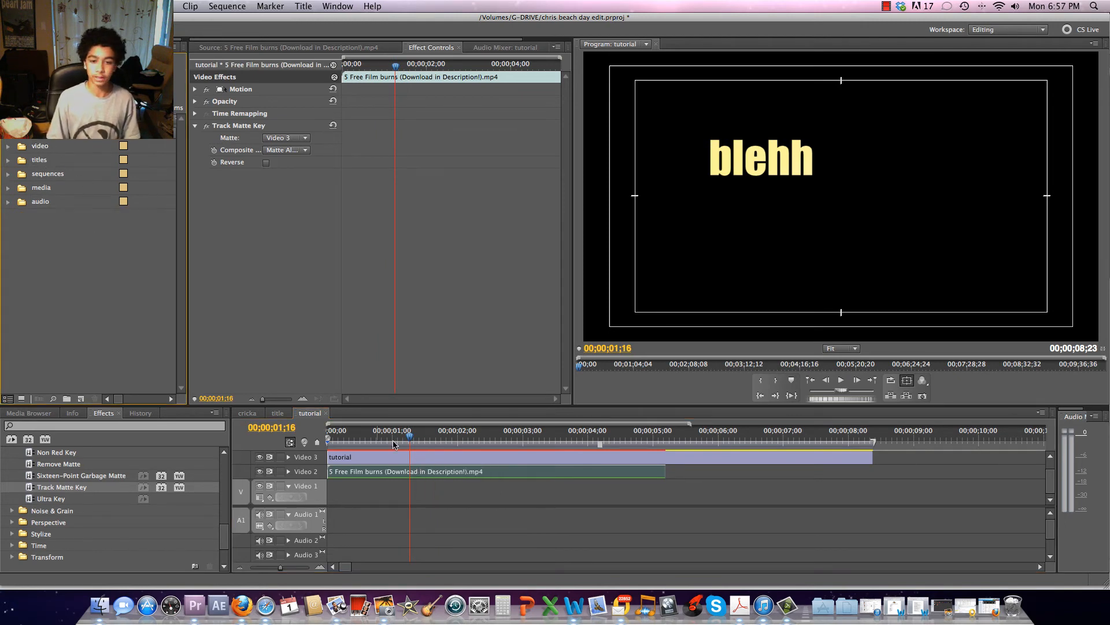
Open the cricka sequence and move the playhead to 00;00;00;34
{"action": "left_click", "coordinate": [247, 413]}
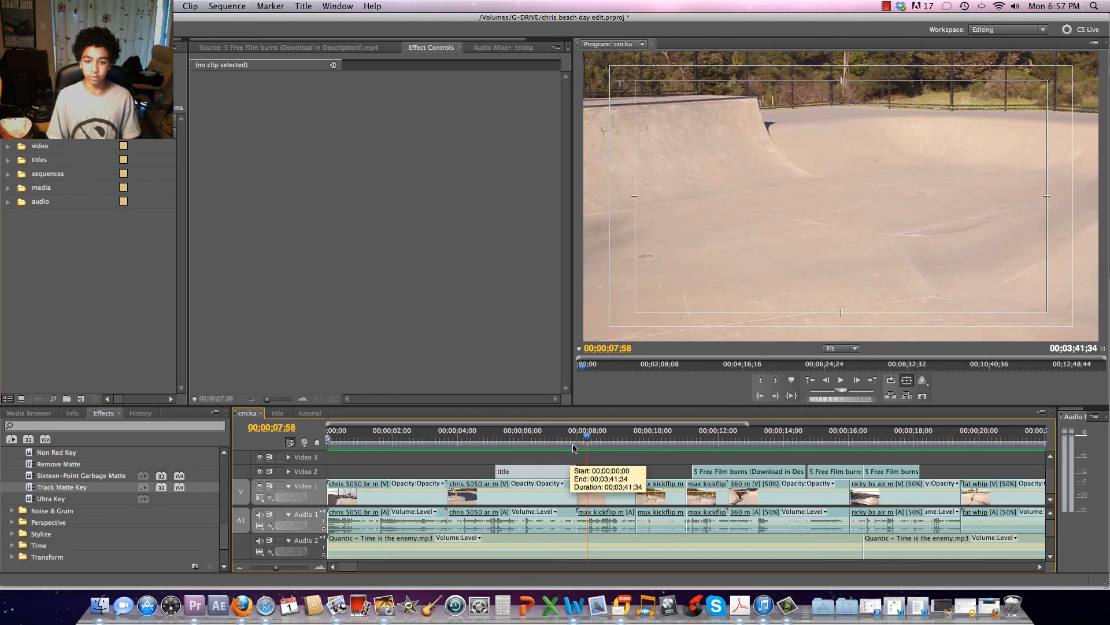
{"action": "left_click_drag", "start_coordinate": [578, 443], "coordinate": [345, 467]}
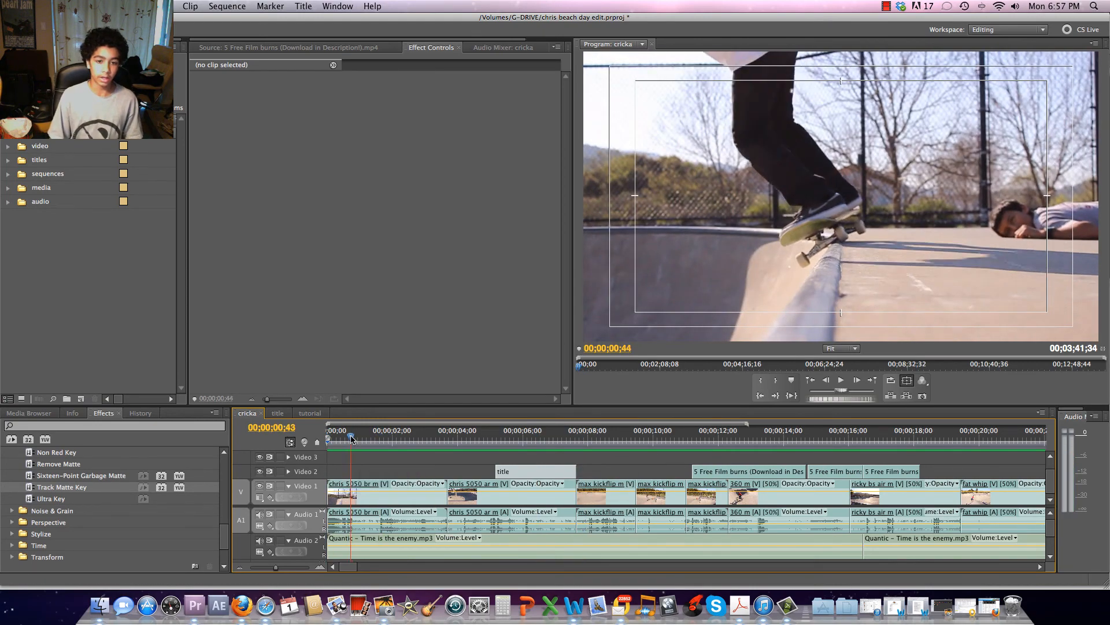
Move the last tutorial sequence out of the sequences bin to the project root and load it in the Source monitor
{"action": "left_click", "coordinate": [8, 174]}
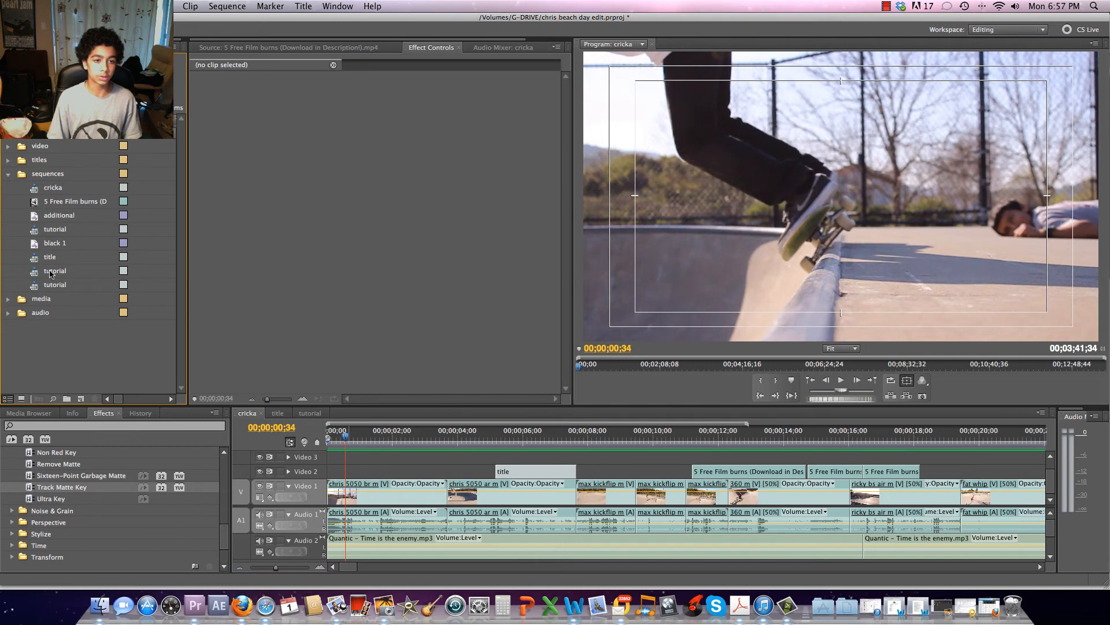
{"action": "left_click", "coordinate": [56, 286]}
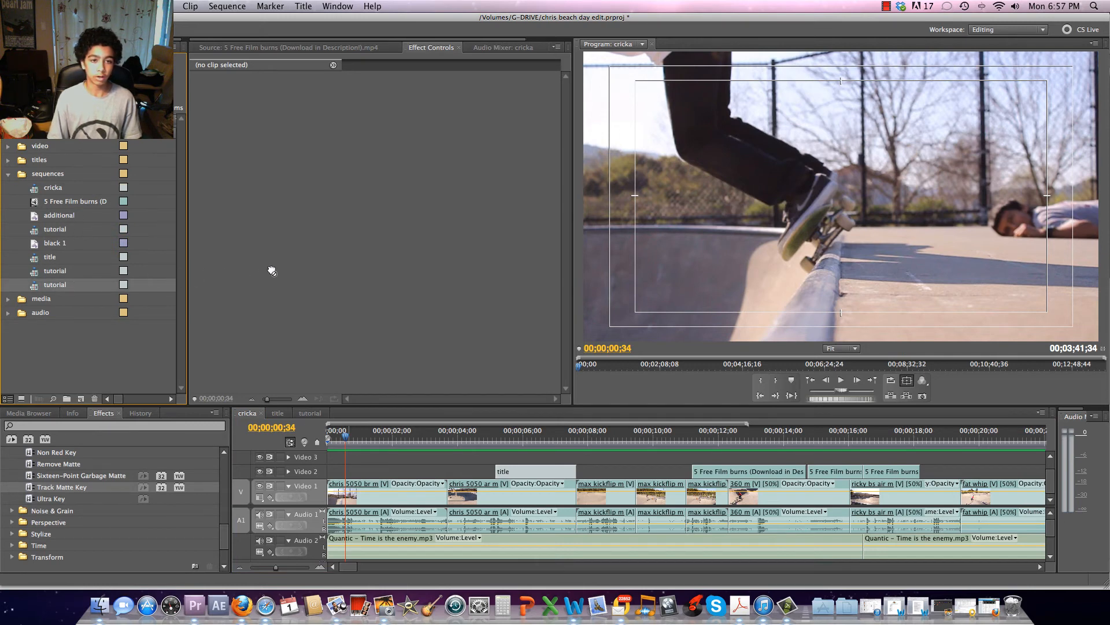
{"action": "left_click_drag", "start_coordinate": [44, 286], "coordinate": [40, 315]}
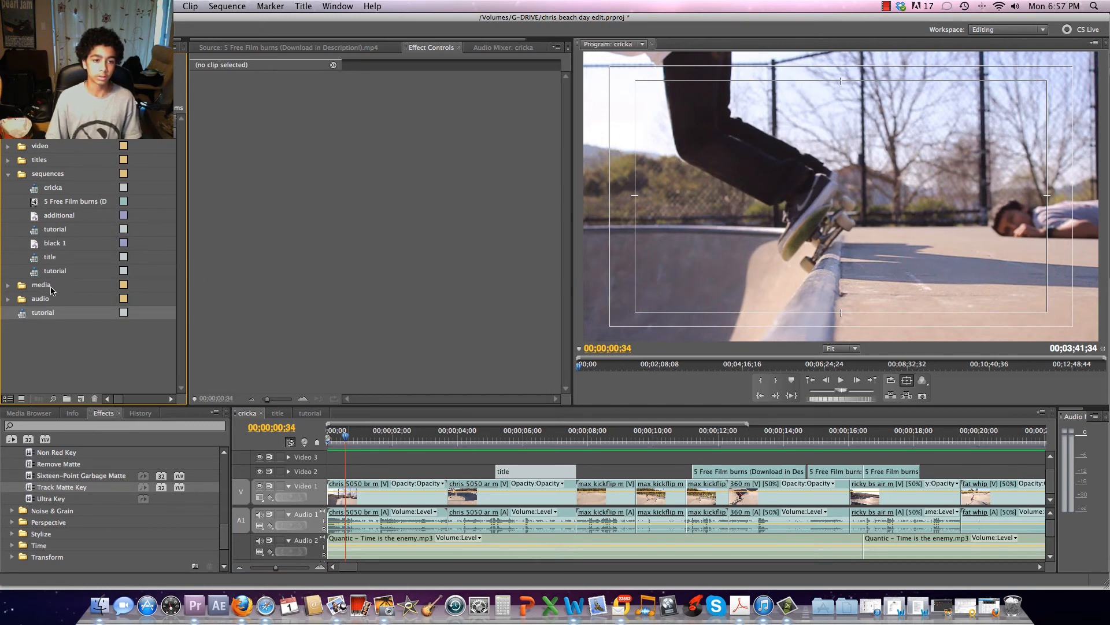
{"action": "left_click", "coordinate": [258, 48]}
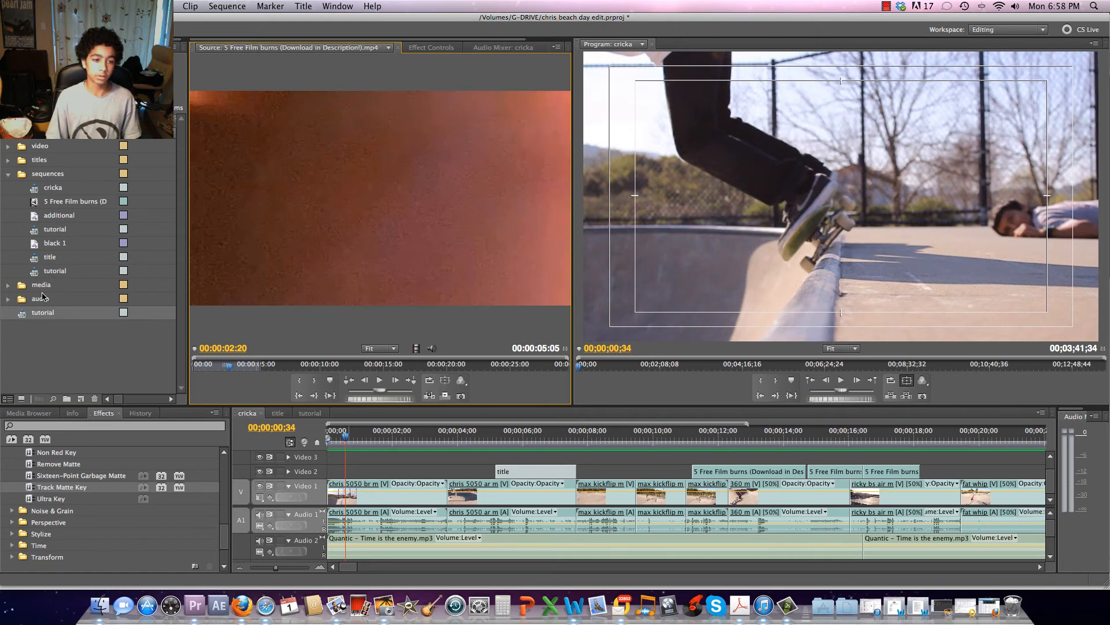
{"action": "left_click", "coordinate": [45, 315]}
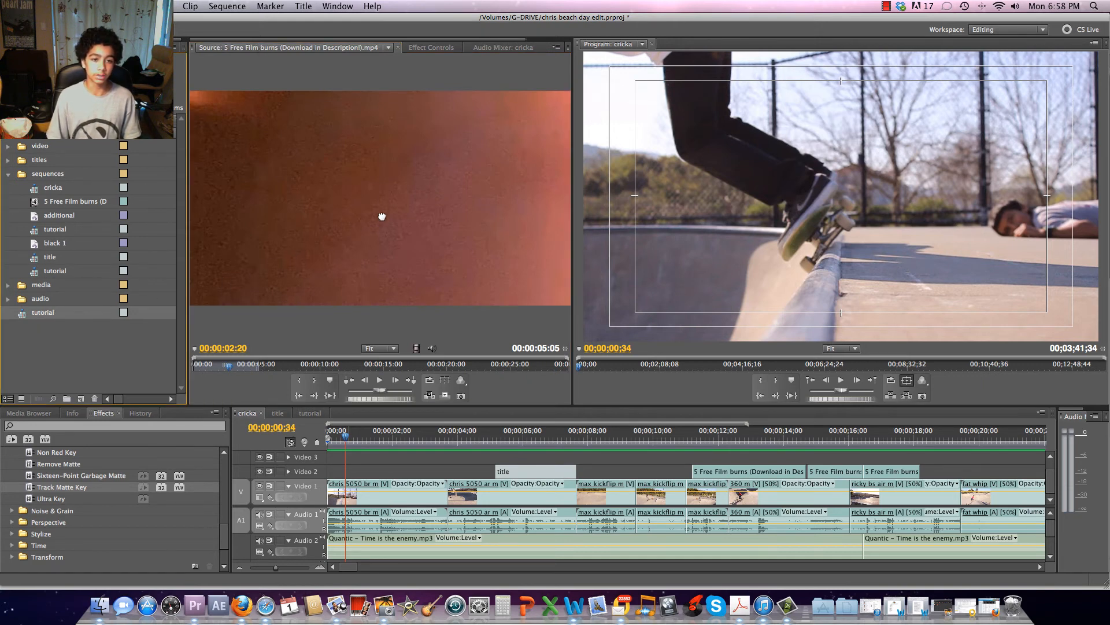
{"action": "left_click_drag", "start_coordinate": [381, 217], "coordinate": [373, 220]}
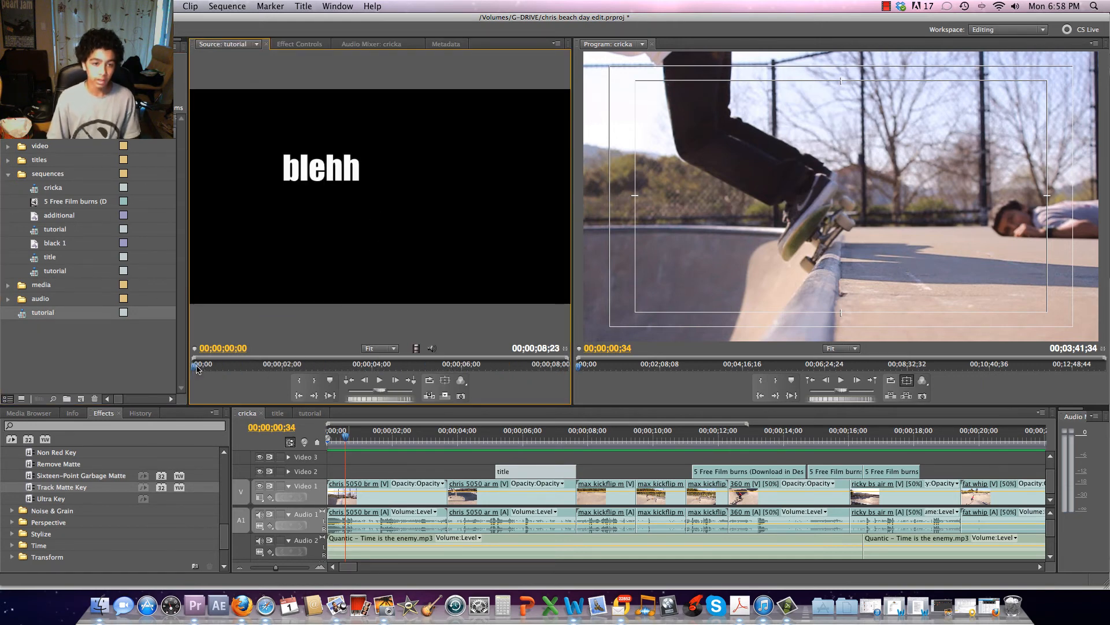
Mark in and out points around a 00;00;01;48 section of the source tutorial sequence, starting at 00;00;01;01
{"action": "left_click_drag", "start_coordinate": [196, 369], "coordinate": [241, 373]}
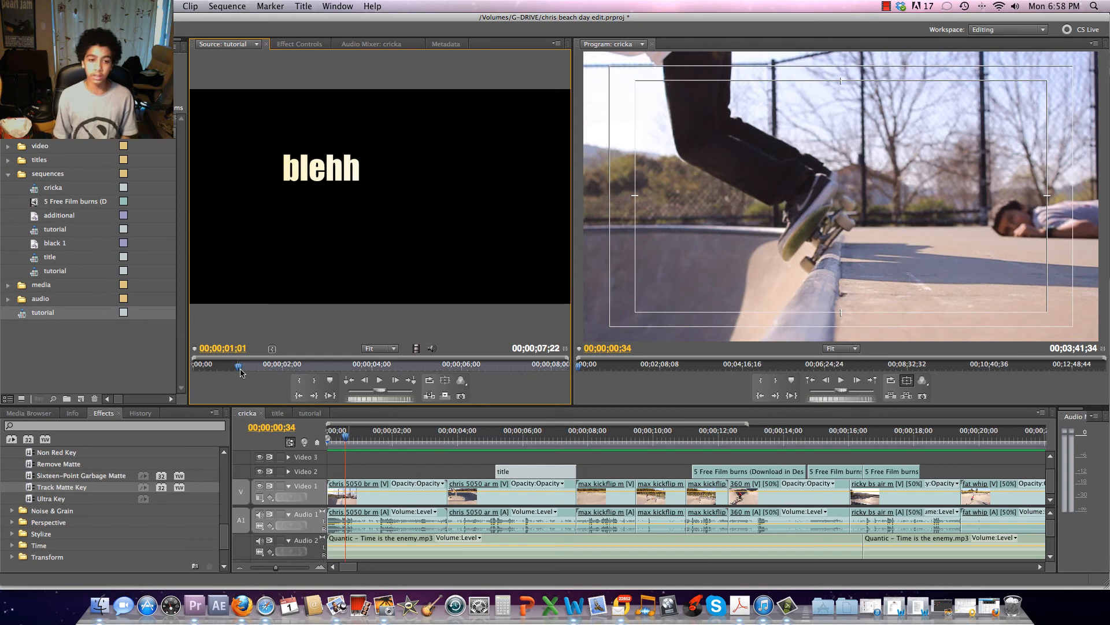
{"action": "key", "text": "space"}
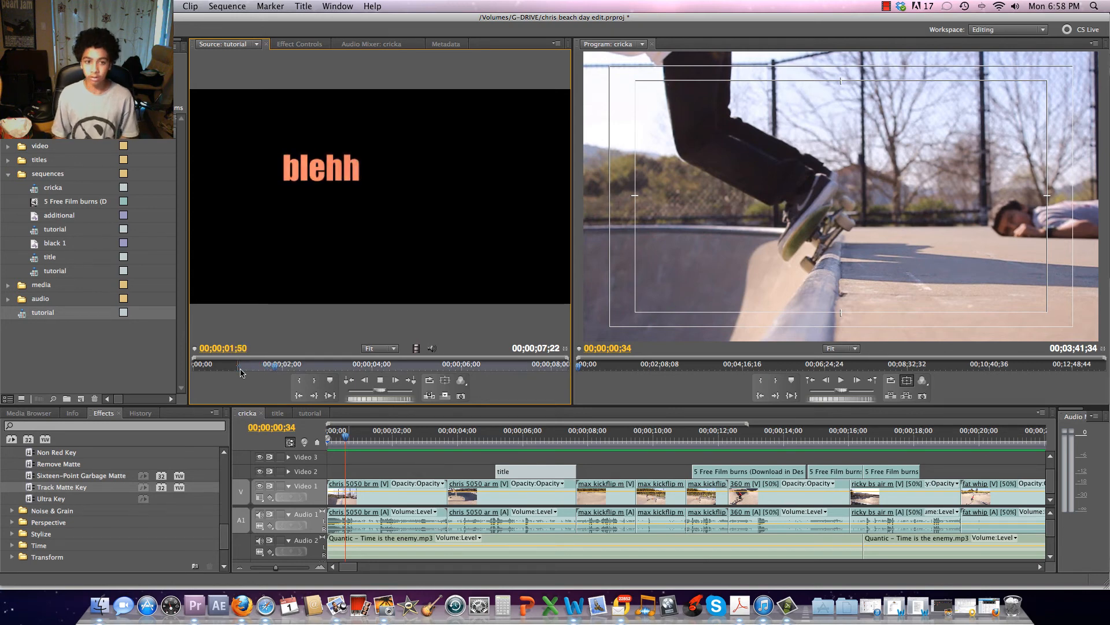
{"action": "key", "text": "o"}
{"action": "key", "text": "space"}
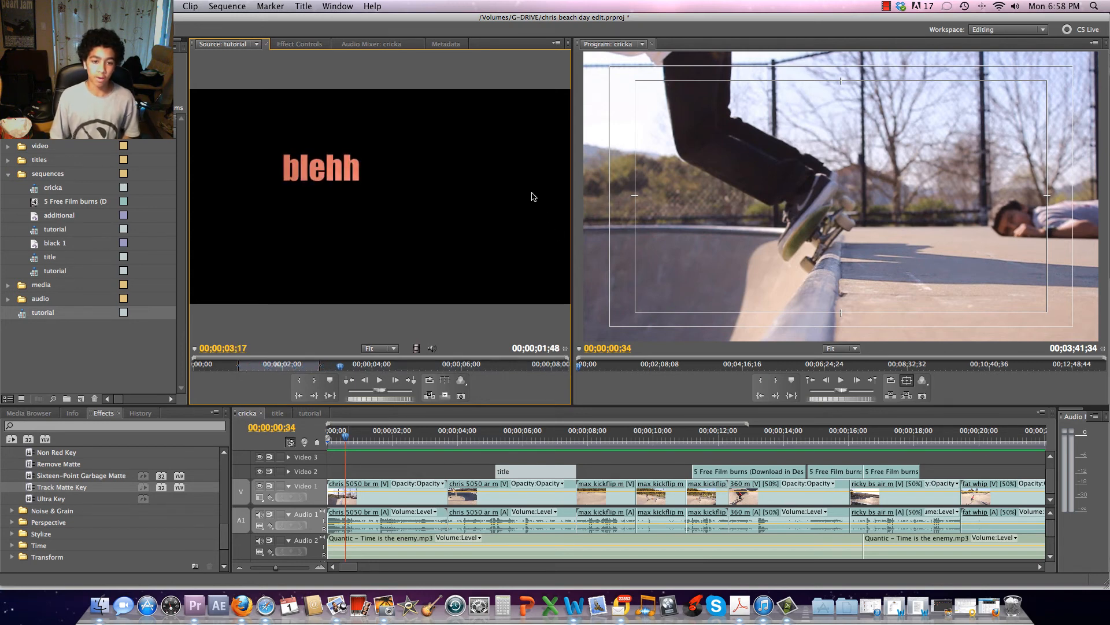
Place only the video of the marked tutorial section on Video 2 of the cricka sequence at 00;00;00;34
{"action": "left_click_drag", "start_coordinate": [419, 349], "coordinate": [352, 471]}
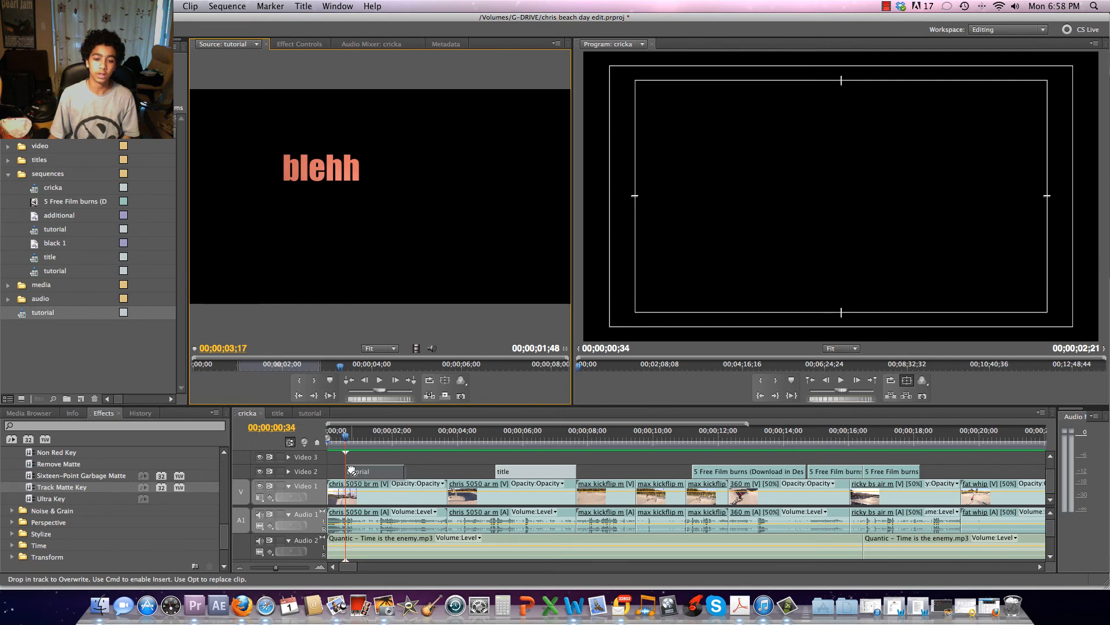
{"action": "left_click_drag", "start_coordinate": [351, 470], "coordinate": [351, 470]}
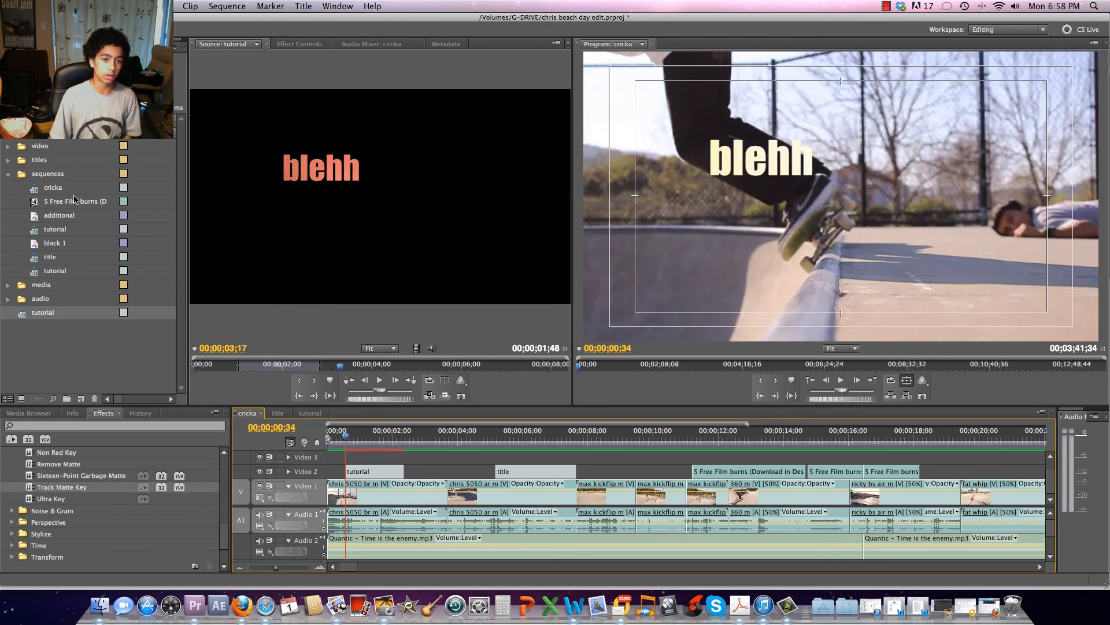
Open the last tutorial title in the titles bin for editing
{"action": "left_click", "coordinate": [8, 160]}
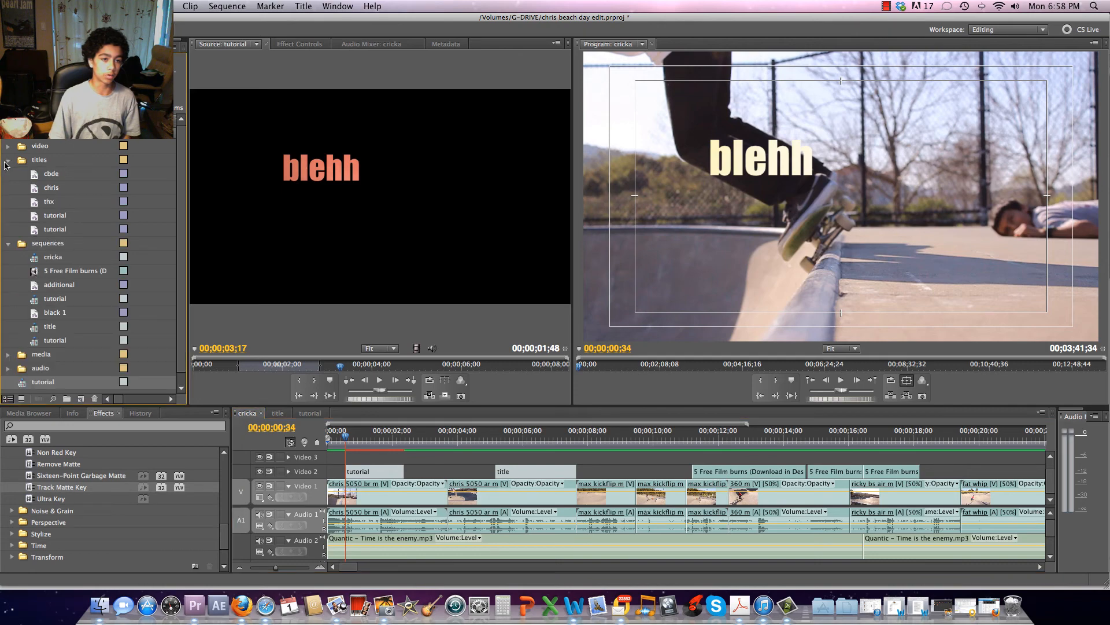
{"action": "left_click", "coordinate": [65, 231]}
{"action": "key", "text": "super+i"}
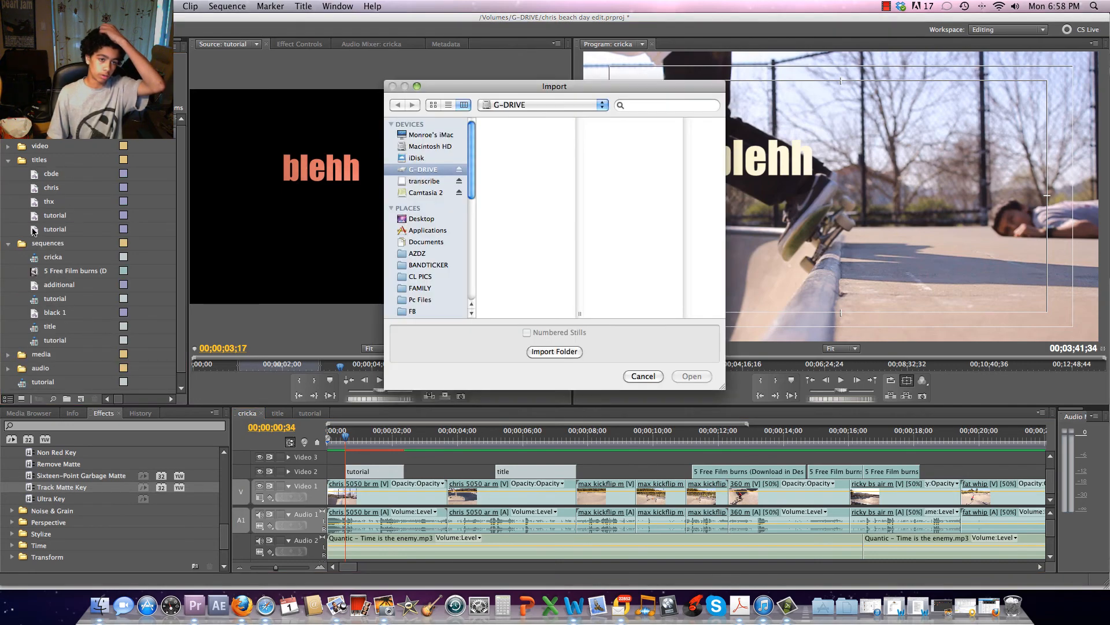
{"action": "left_click", "coordinate": [642, 377]}
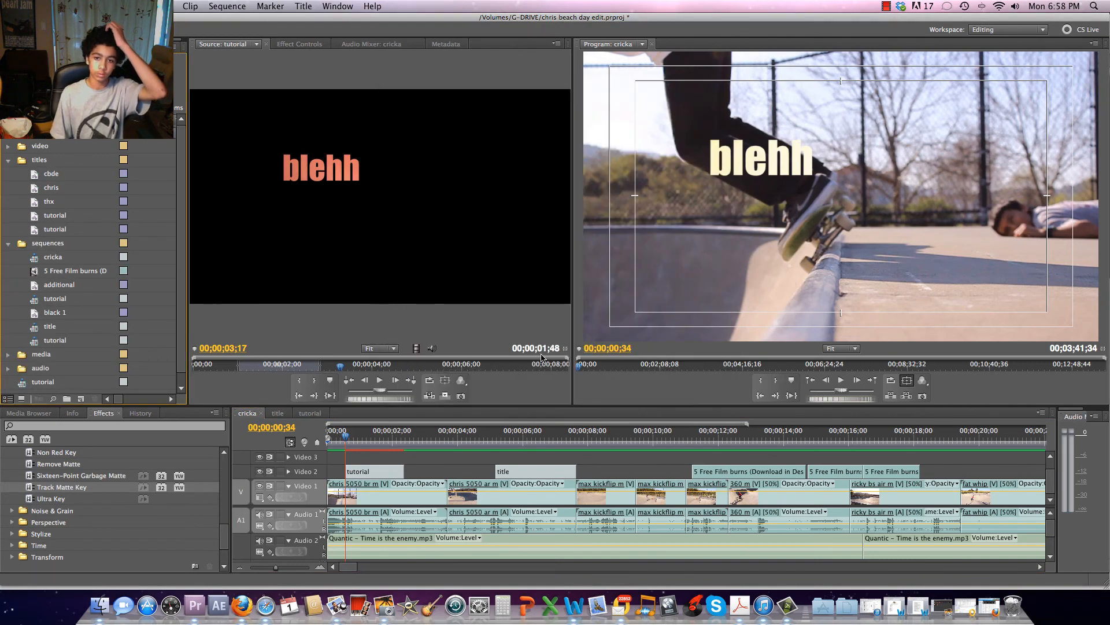
{"action": "double_click", "coordinate": [49, 229]}
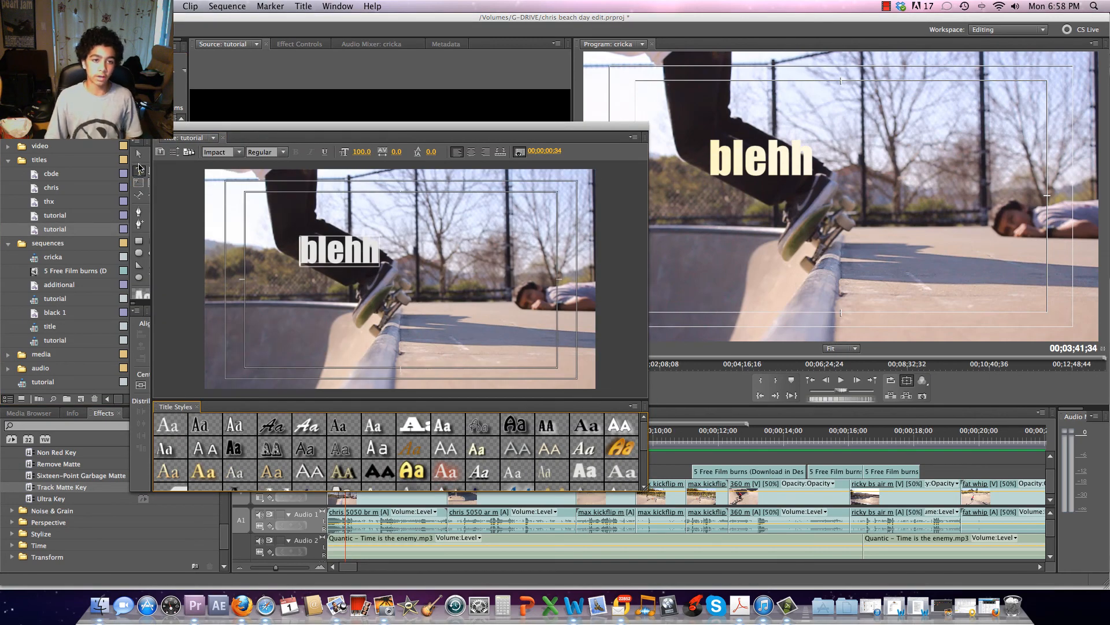
Move the "blehh" text down and right, into the gap between the skateboard and the person lying down, and close the title editor
{"action": "left_click", "coordinate": [139, 169]}
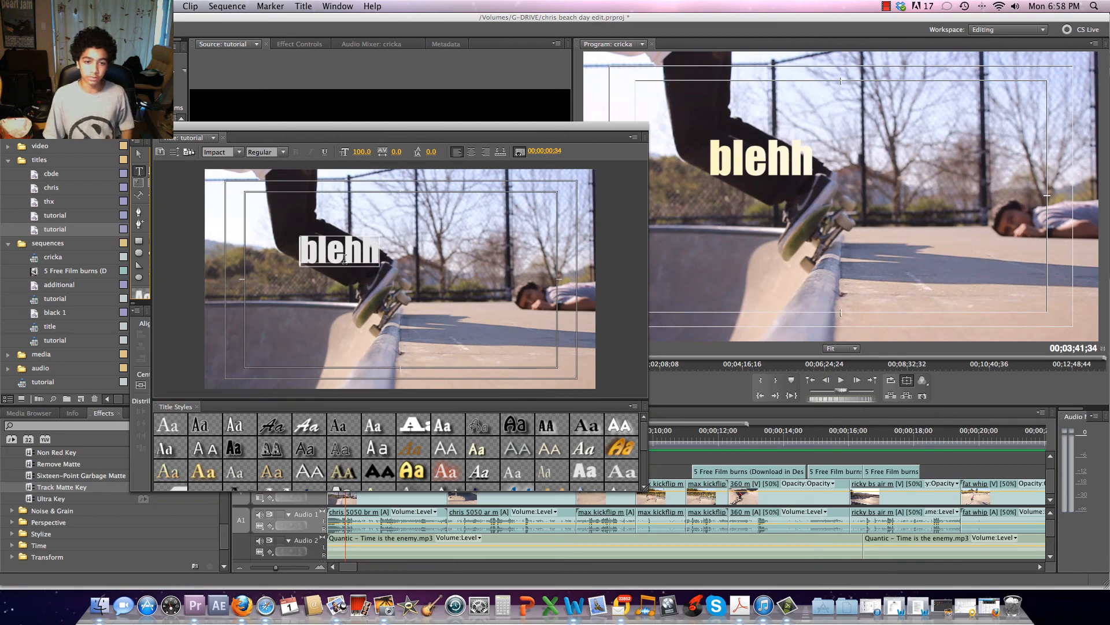
{"action": "left_click", "coordinate": [138, 154]}
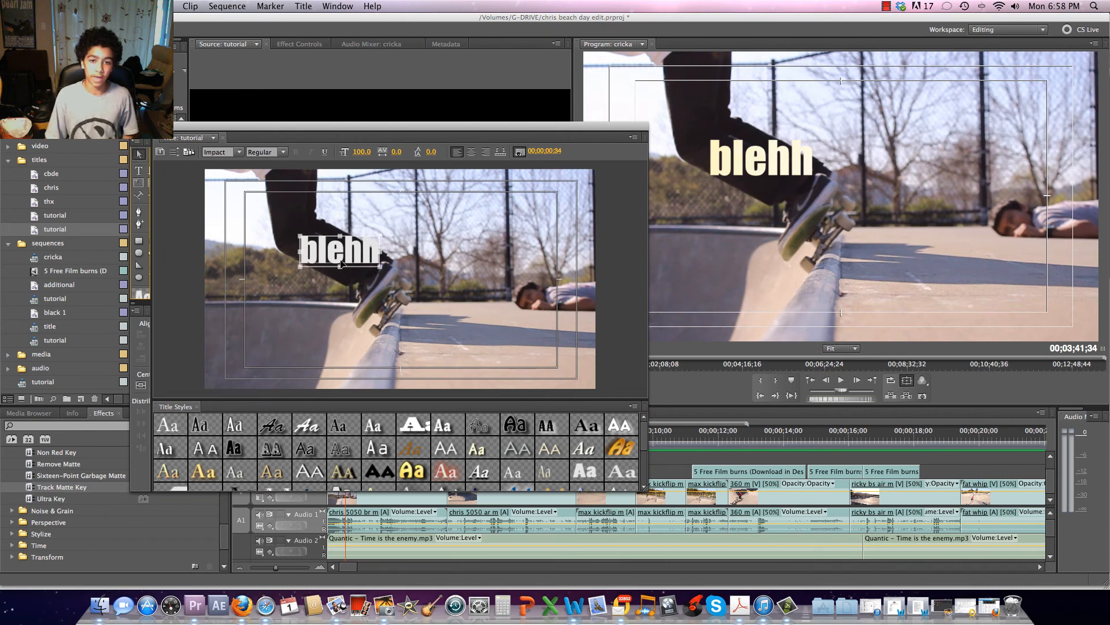
{"action": "left_click_drag", "start_coordinate": [342, 263], "coordinate": [479, 297]}
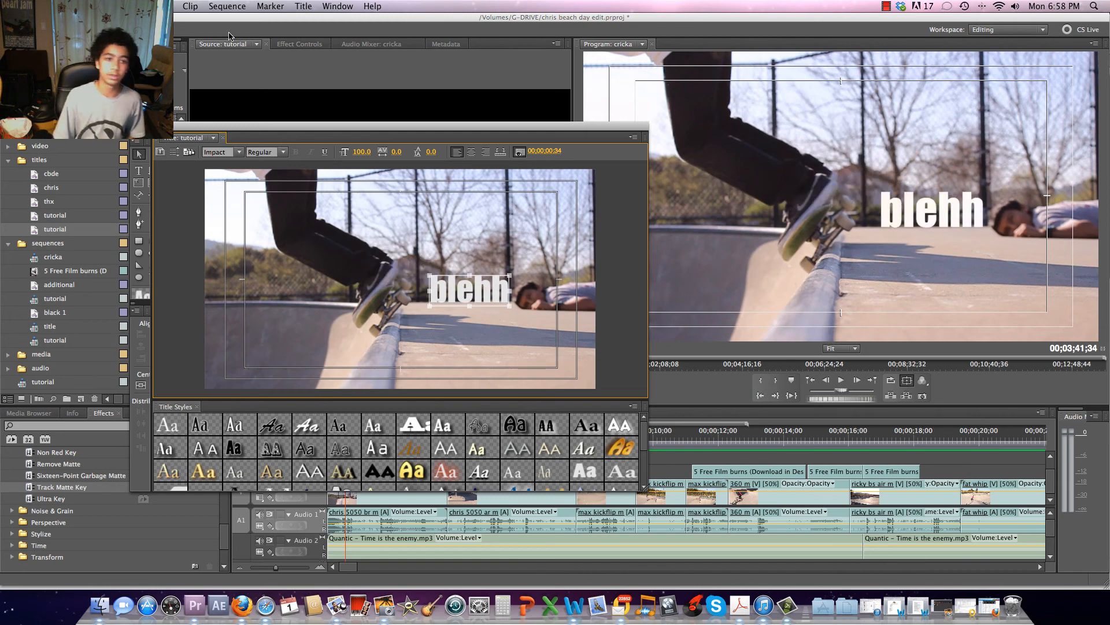
{"action": "left_click", "coordinate": [138, 126]}
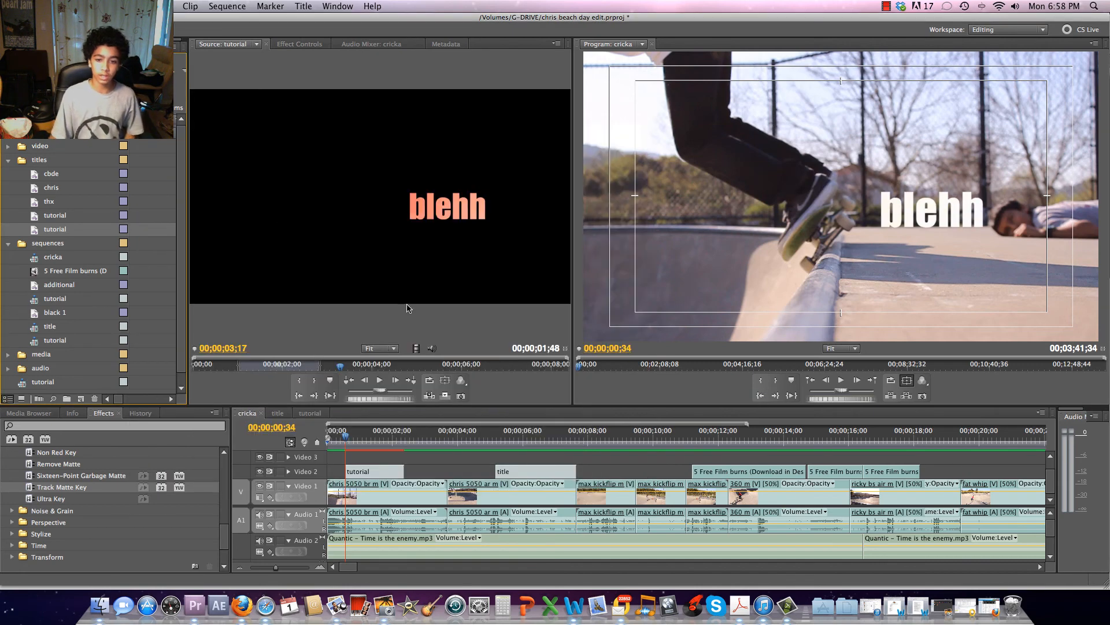
Play the cricka sequence from 00;00;00;29 through the overlaid tutorial title, and collapse the titles and sequences bins
{"action": "left_click_drag", "start_coordinate": [344, 434], "coordinate": [342, 434]}
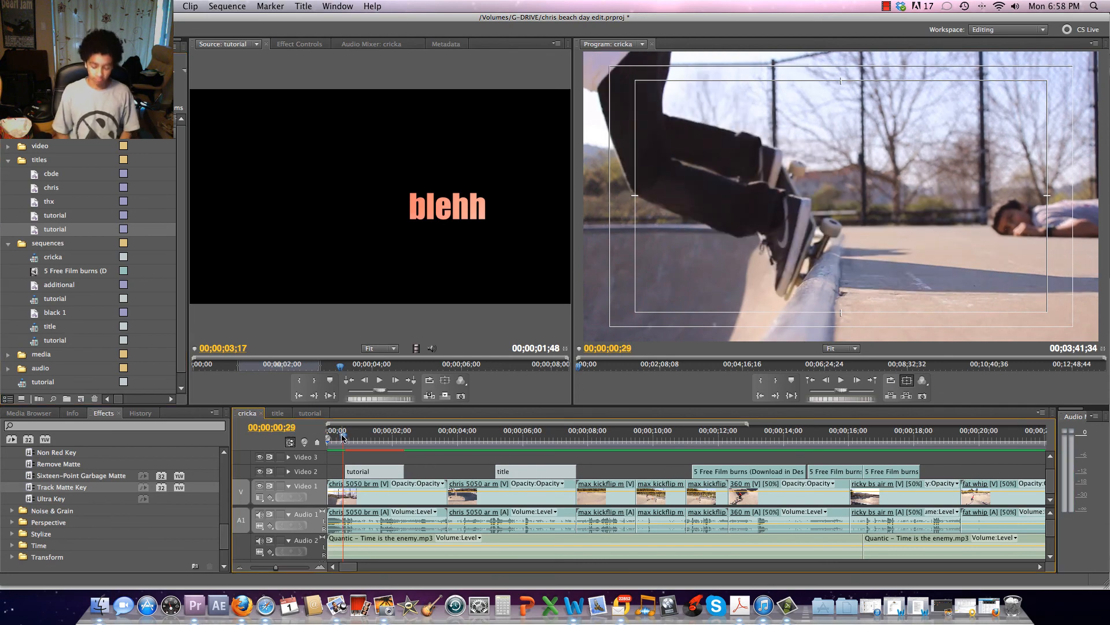
{"action": "key", "text": "space"}
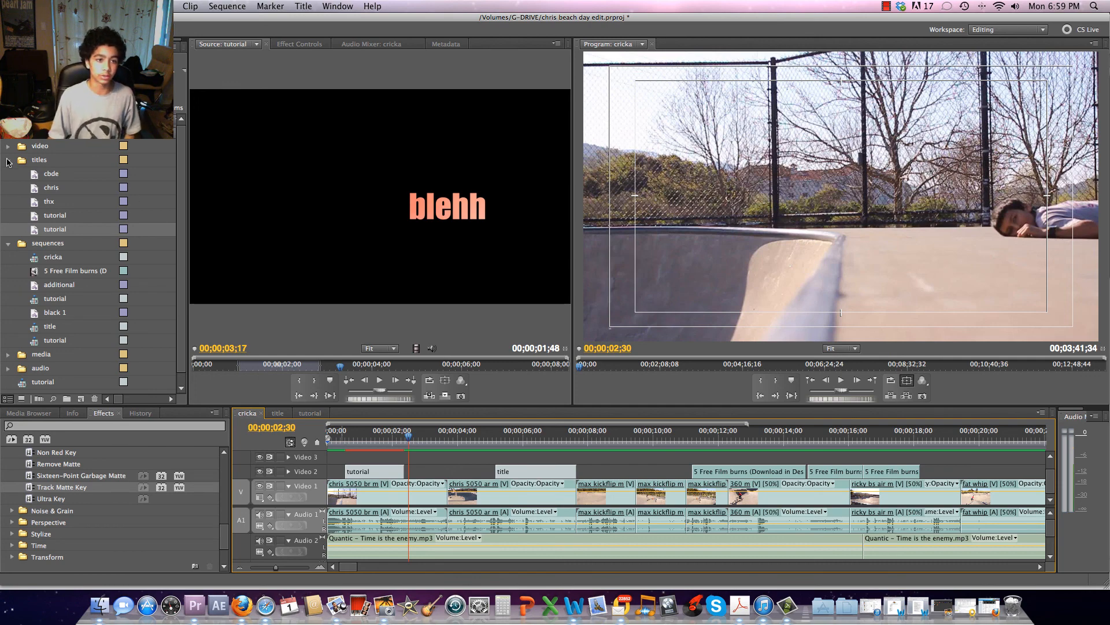
{"action": "left_click", "coordinate": [7, 160]}
{"action": "left_click", "coordinate": [8, 174]}
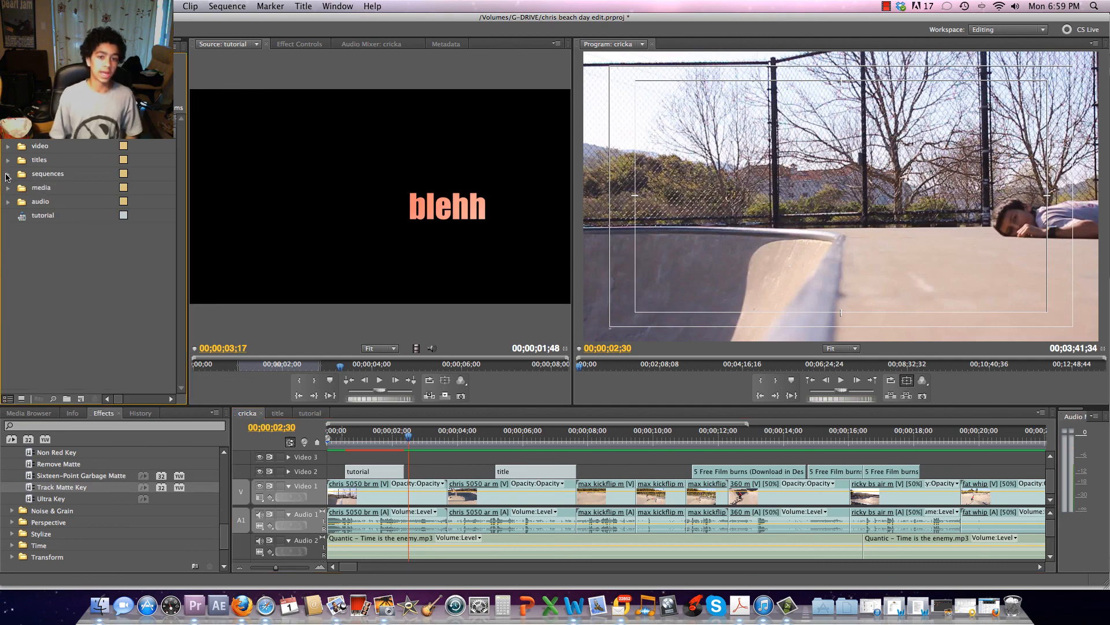